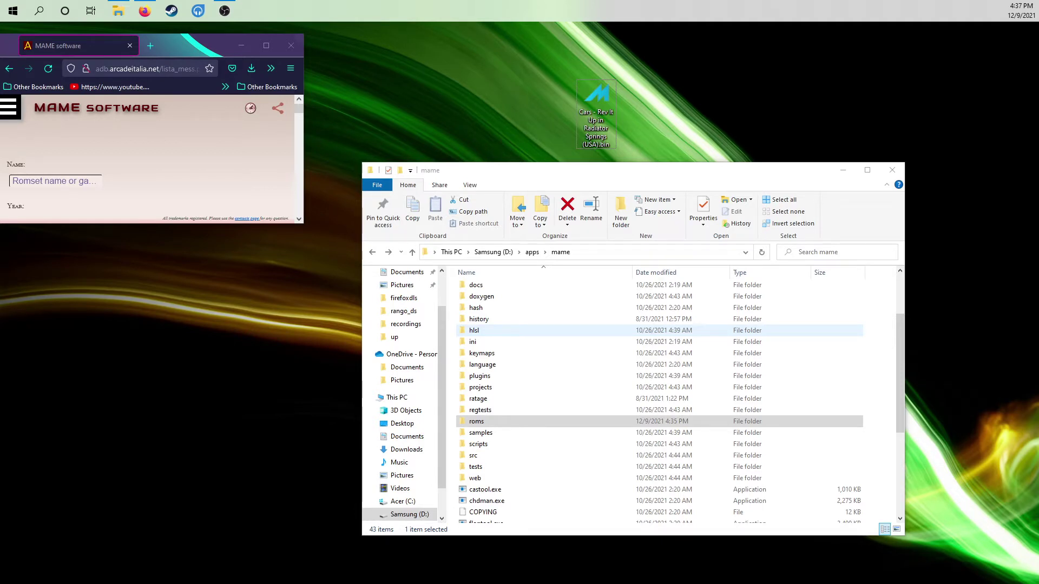
Step: Browse the mame folder's contents and select mame.exe
scroll(660, 395, up, 3)
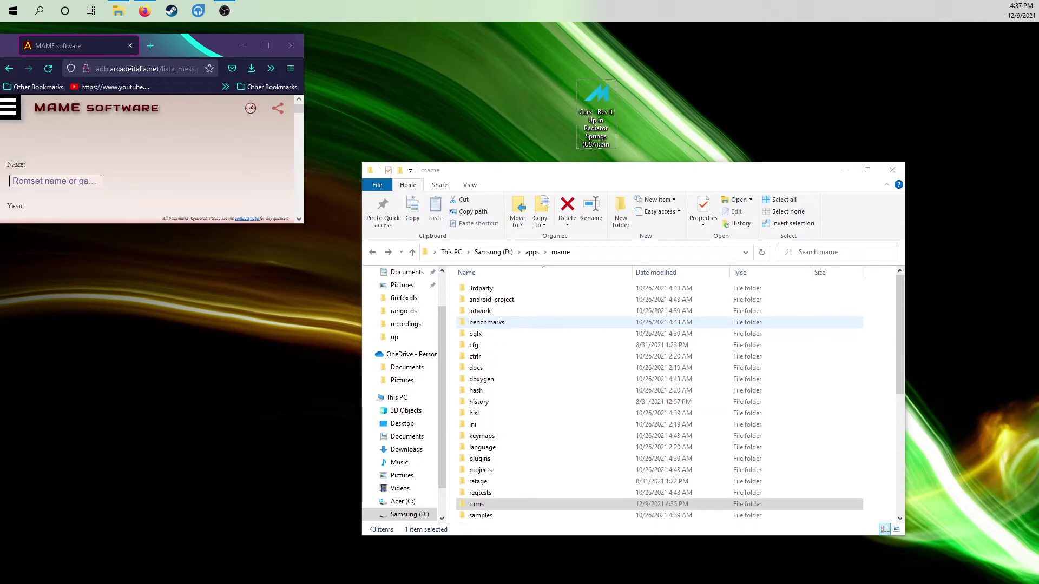
scroll(541, 335, down, 4)
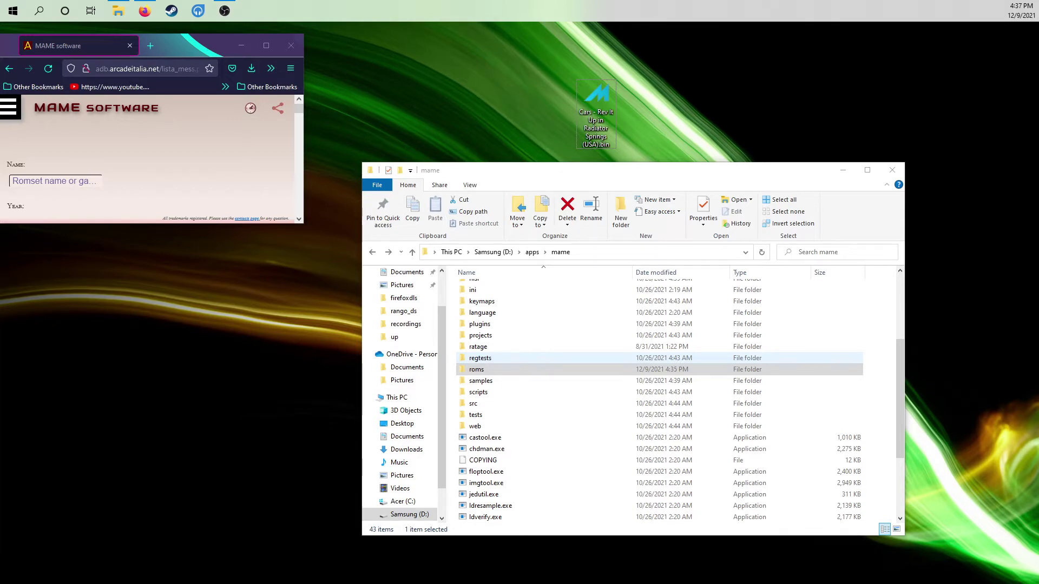
scroll(563, 355, up, 4)
scroll(562, 349, down, 3)
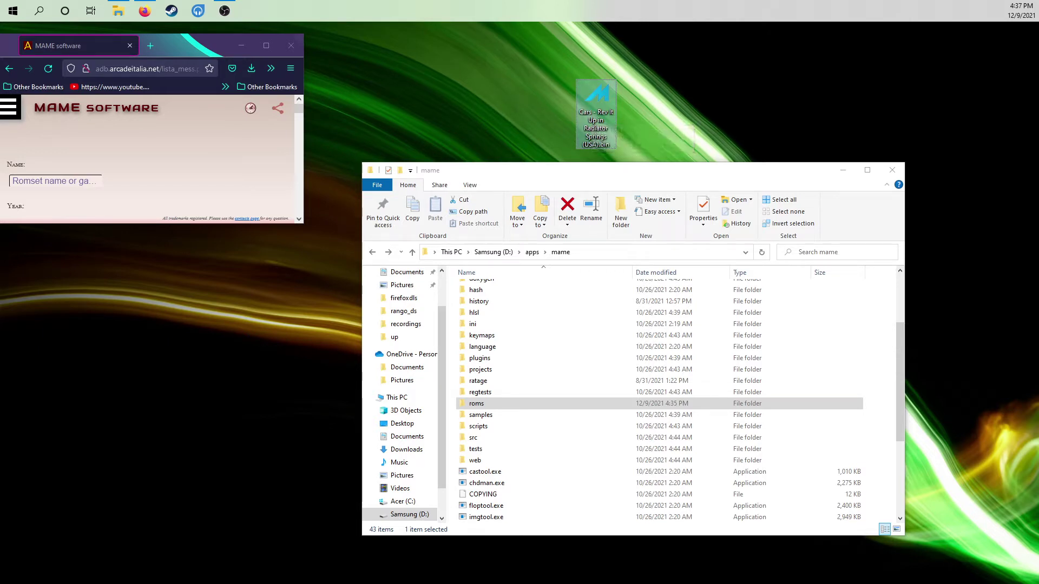
scroll(541, 322, up, 3)
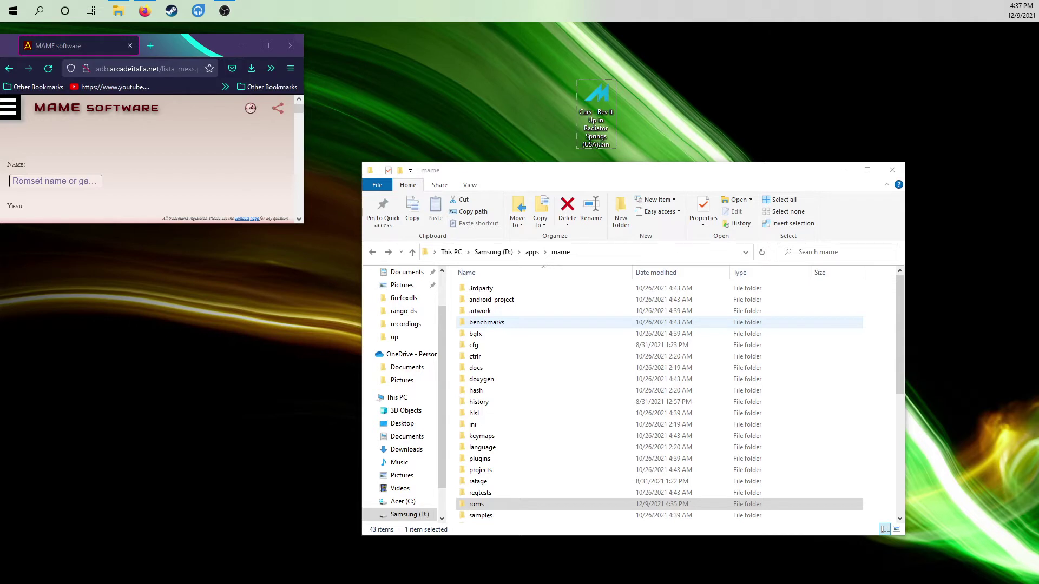
scroll(487, 292, down, 3)
scroll(487, 292, up, 3)
scroll(486, 292, down, 7)
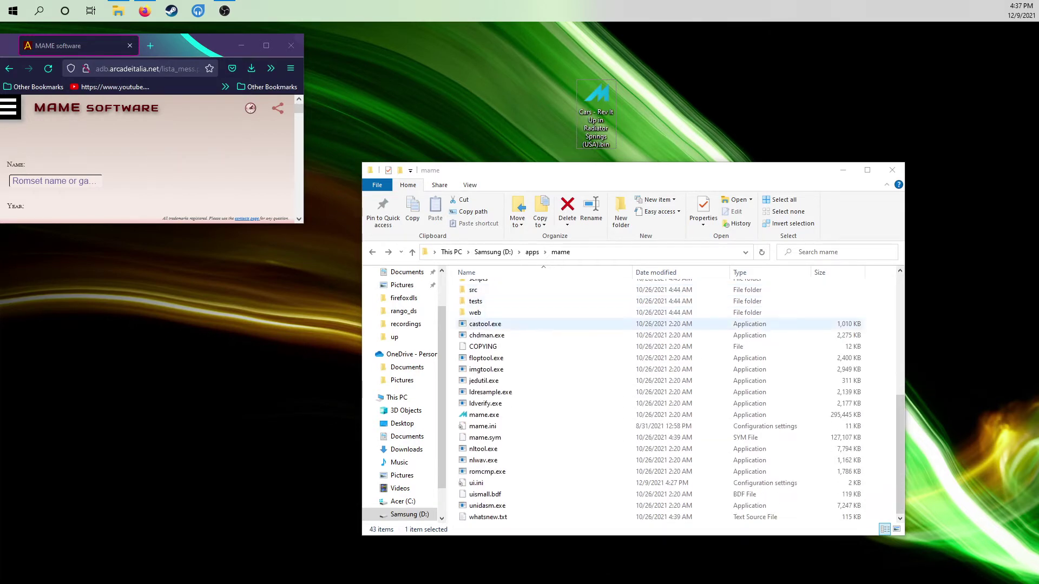
click(490, 415)
scroll(493, 394, up, 4)
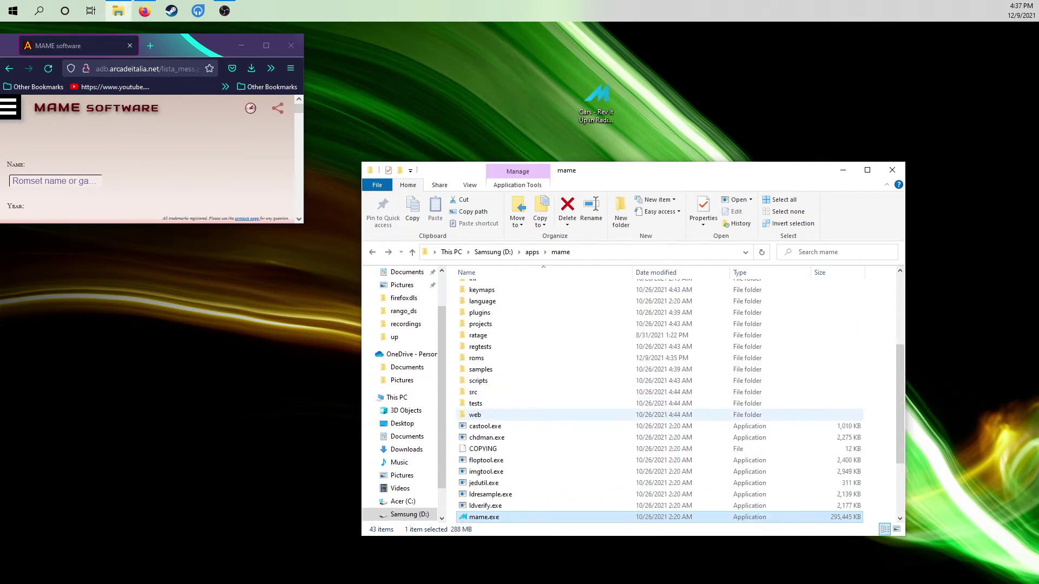
scroll(493, 373, down, 3)
scroll(487, 370, up, 5)
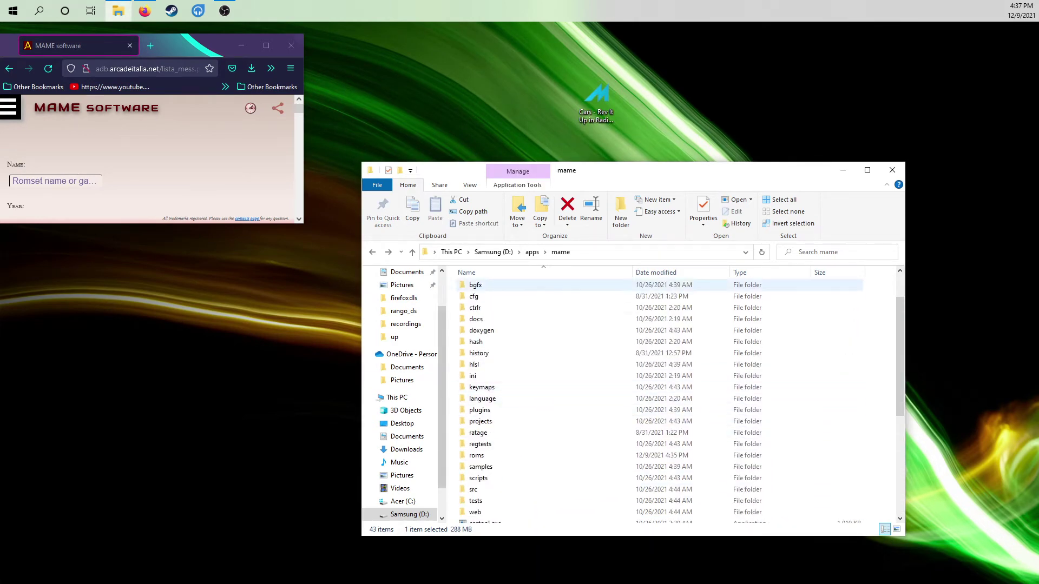
scroll(487, 379, down, 2)
Step: Open the roms folder and look inside vsmile.zip at vsmile_v103.bin
click(476, 404)
double_click(476, 404)
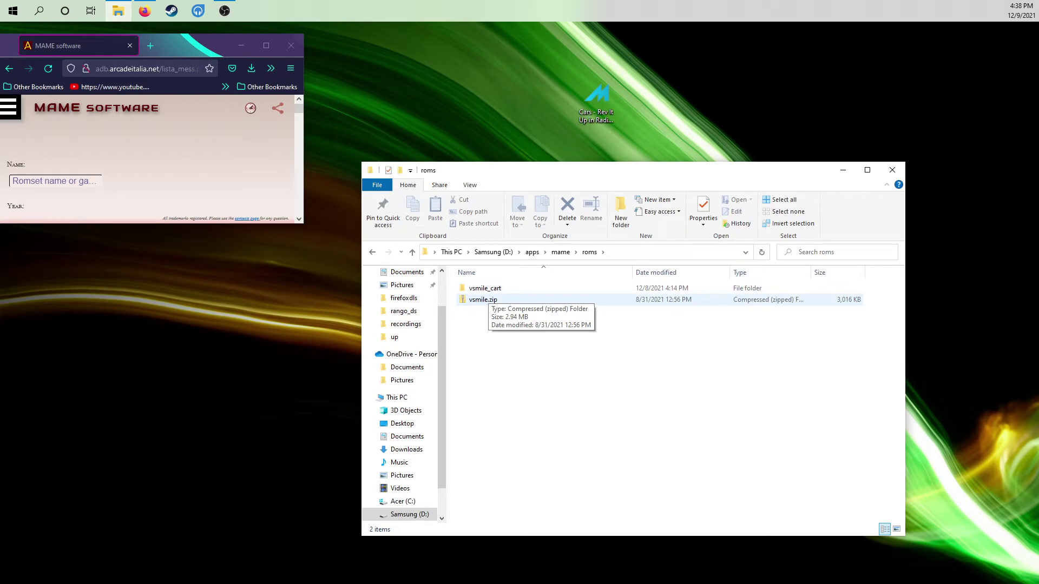
double_click(483, 299)
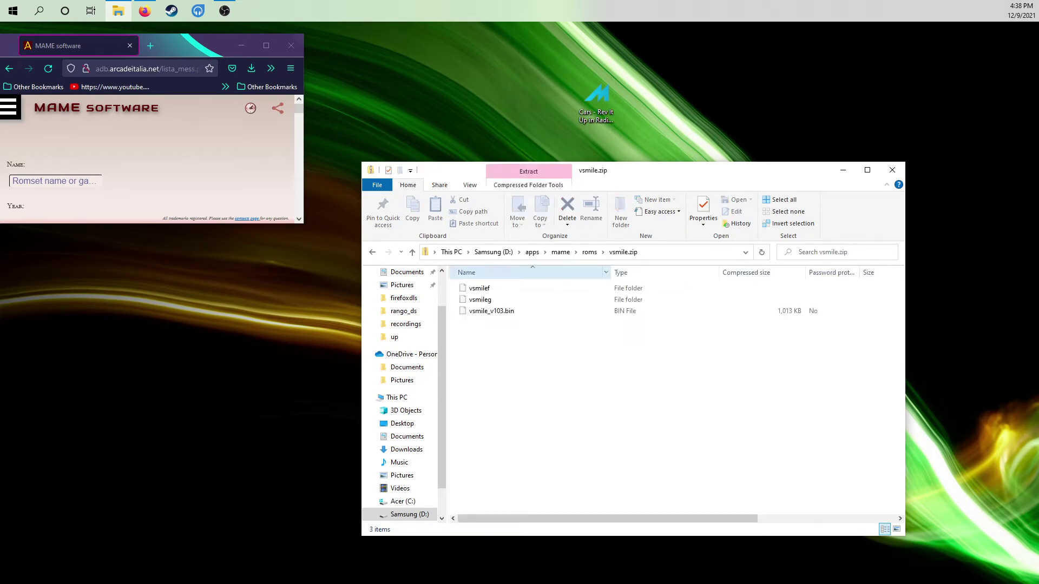
click(491, 311)
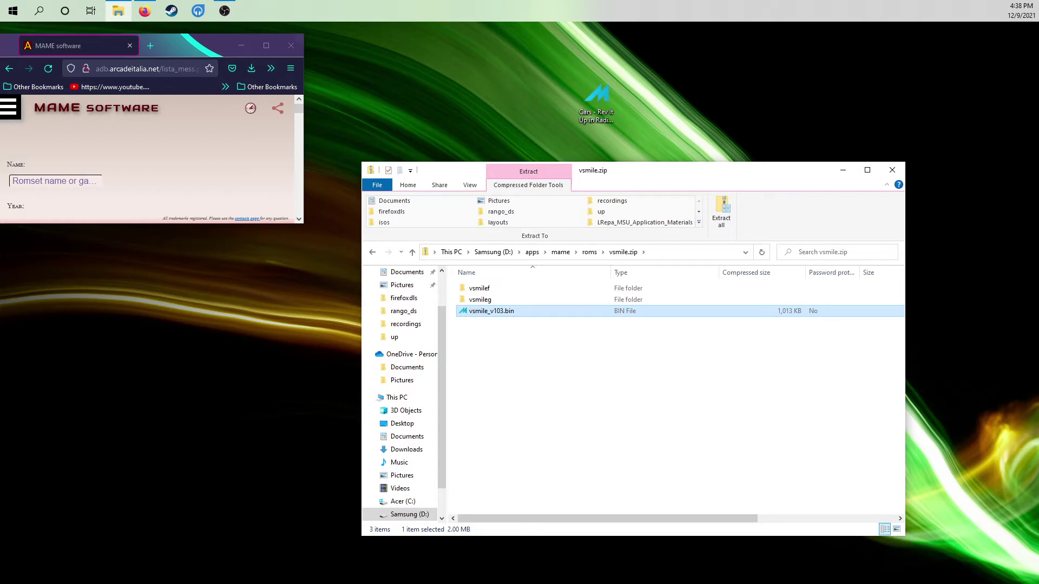
key(alt+Left)
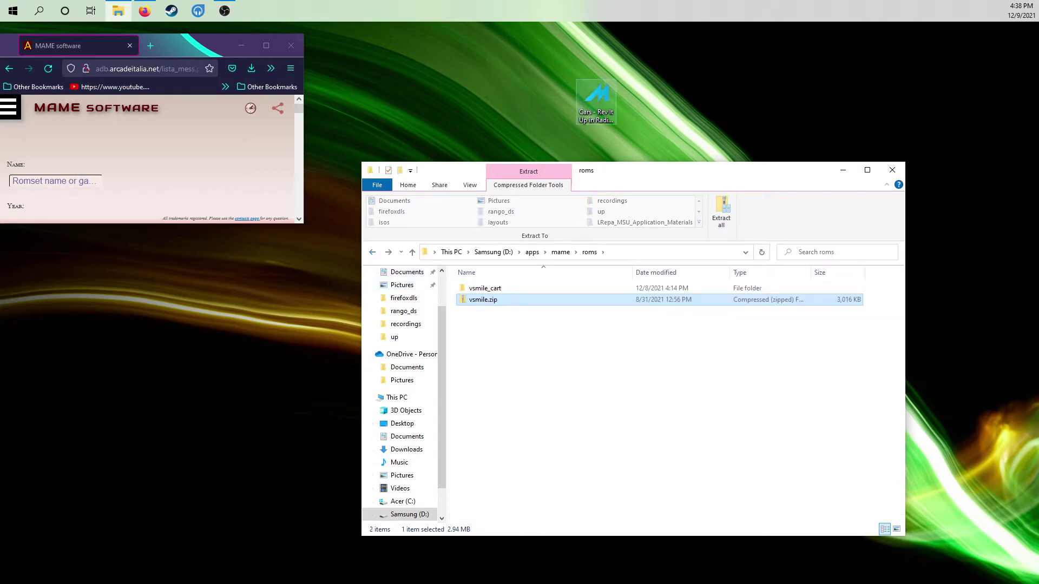
Step: Open the vsmile_cart folder and maximize the Firefox window
click(596, 103)
click(639, 368)
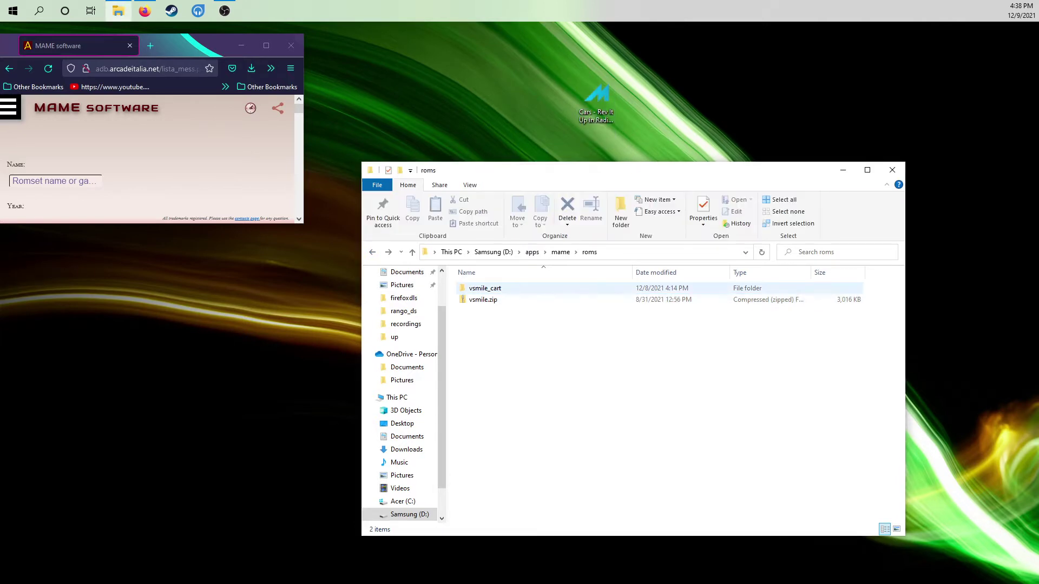
double_click(484, 288)
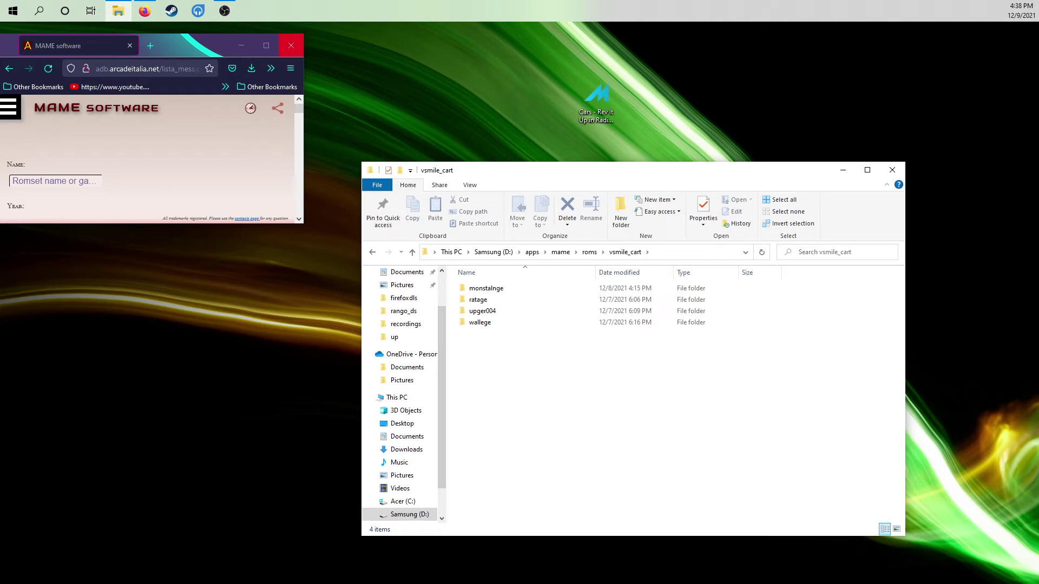
click(266, 45)
click(271, 56)
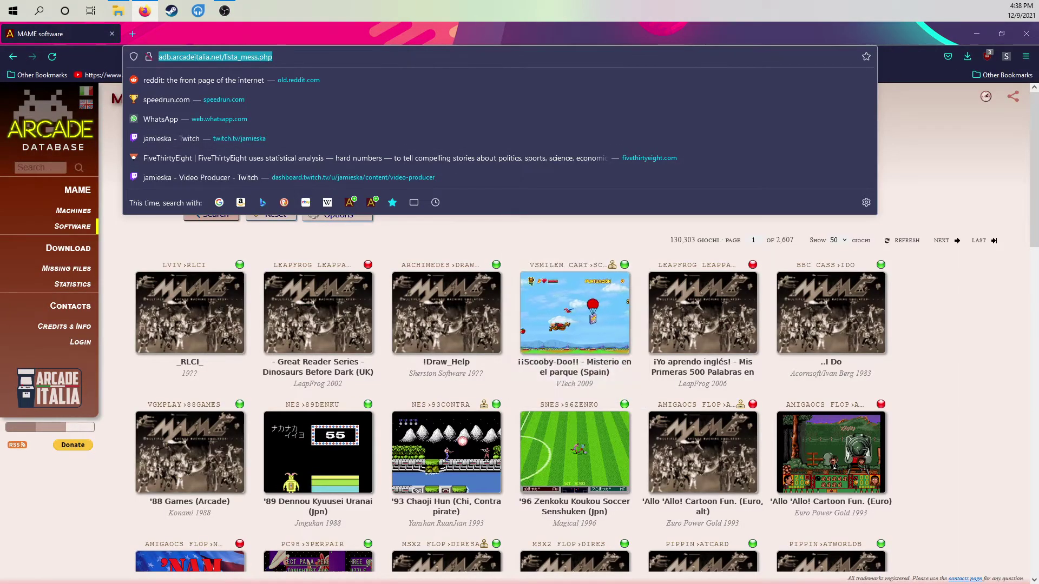
Step: Search Arcade Database for name 'cars' on system vsmile
click(547, 234)
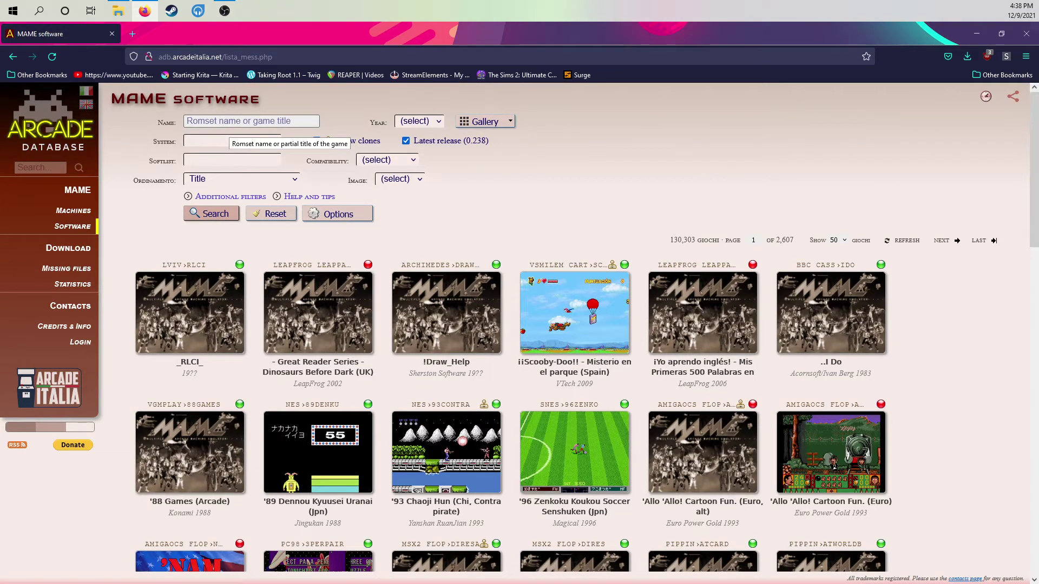
click(229, 123)
text(cars)
key(Tab)
text(vsmi)
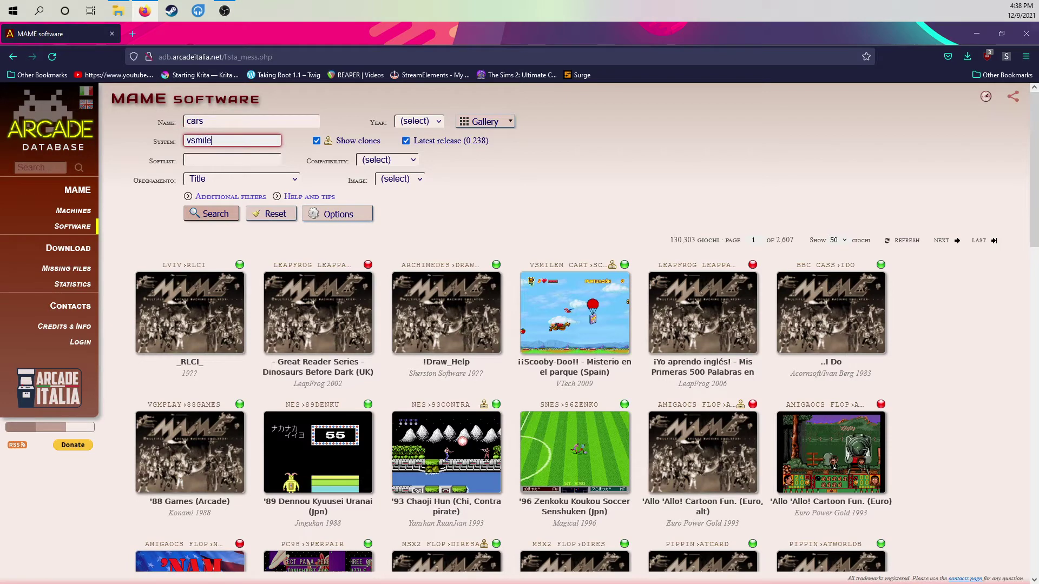
text(le)
click(533, 217)
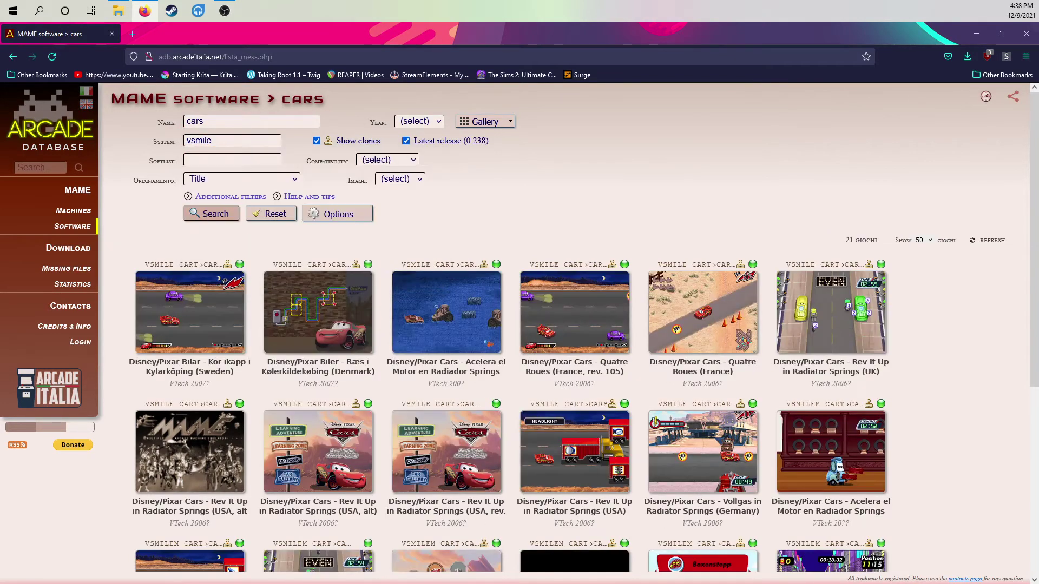
Step: Open the Disney/Pixar Cars - Rev It Up in Radiator Springs (USA) entry
scroll(533, 217, down, 1)
scroll(574, 271, down, 1)
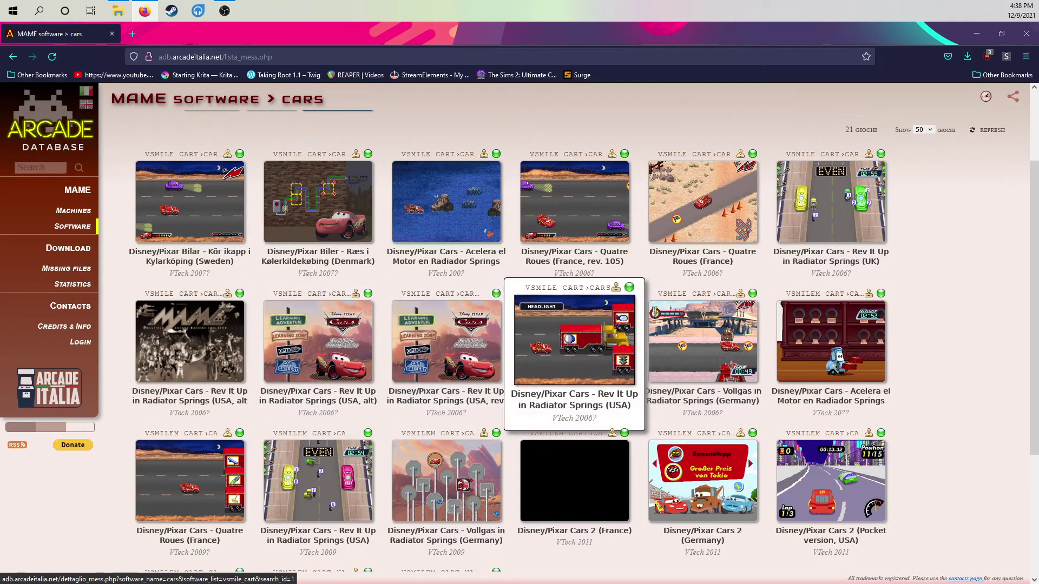
click(575, 341)
Step: Scroll to the cars romset's XML data and highlight the ROM name 092660.u1
scroll(579, 333, down, 2)
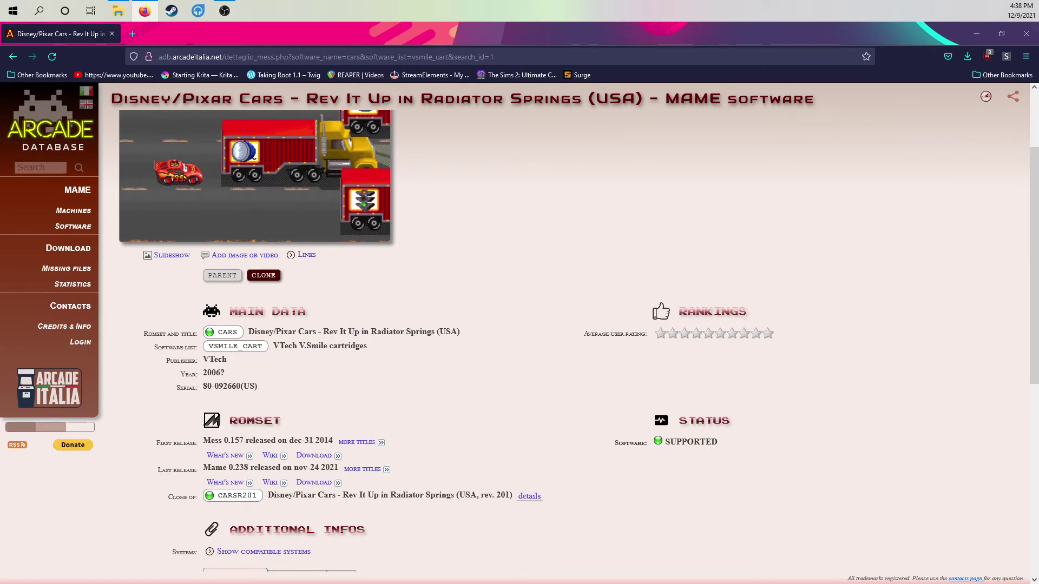
drag(239, 332, 218, 333)
scroll(519, 325, down, 5)
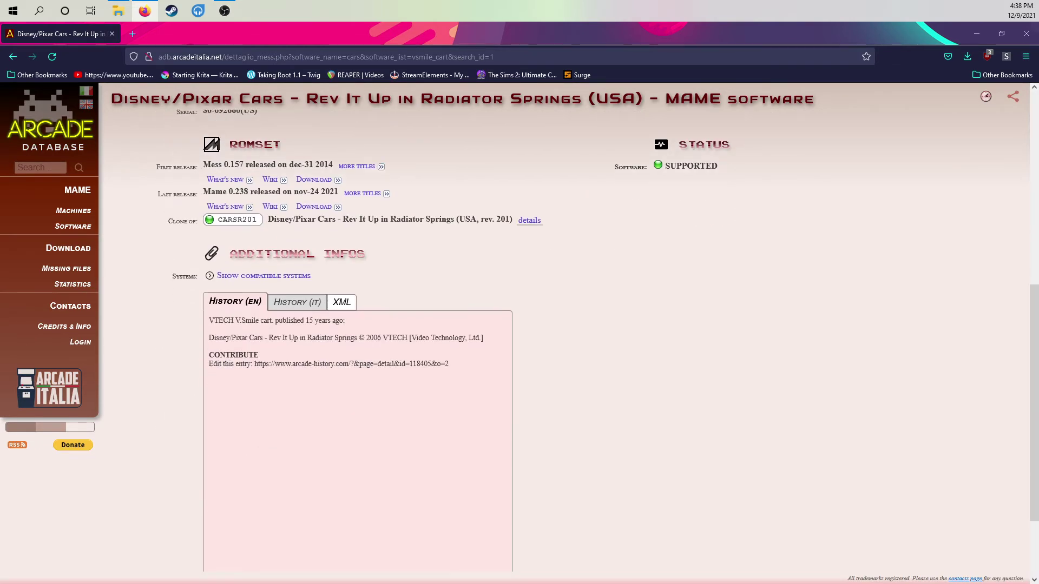
scroll(520, 324, down, 1)
scroll(519, 324, down, 1)
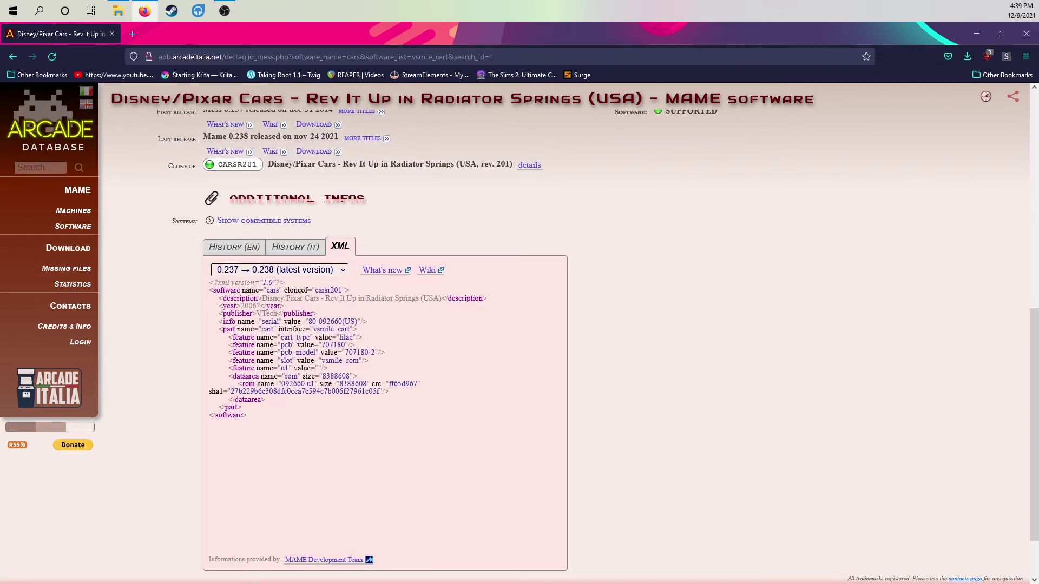
drag(281, 384, 312, 384)
click(470, 241)
scroll(520, 324, up, 1)
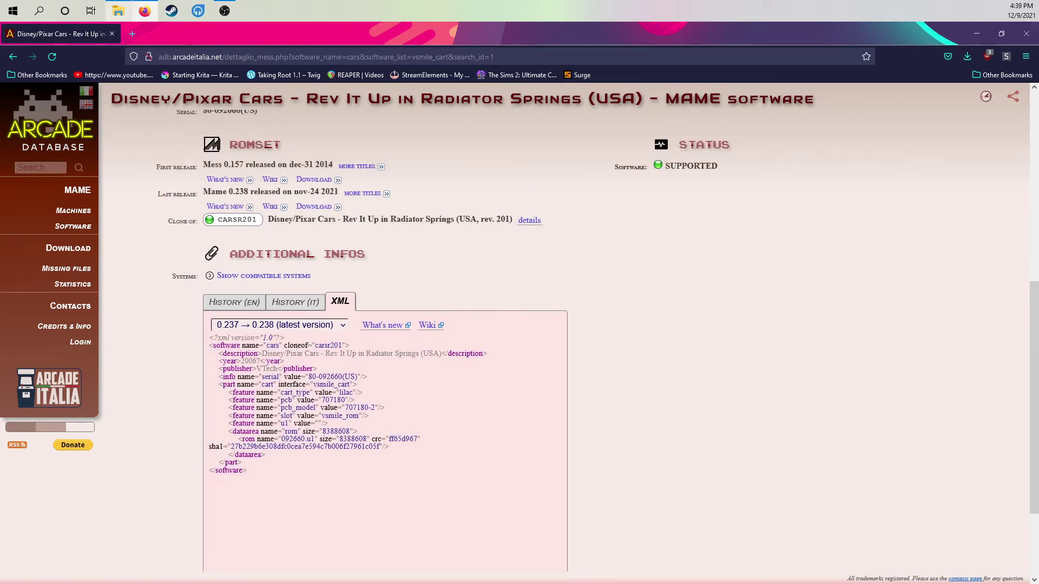
Step: Create a new folder named cars in vsmile_cart and open it
click(118, 11)
right_click(484, 339)
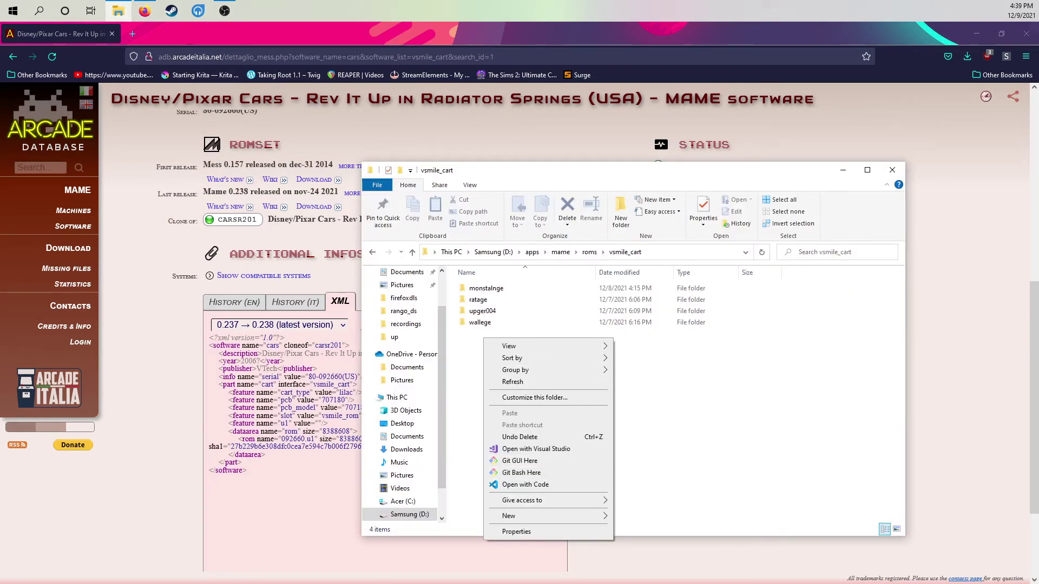
mouse_move(546, 515)
click(638, 380)
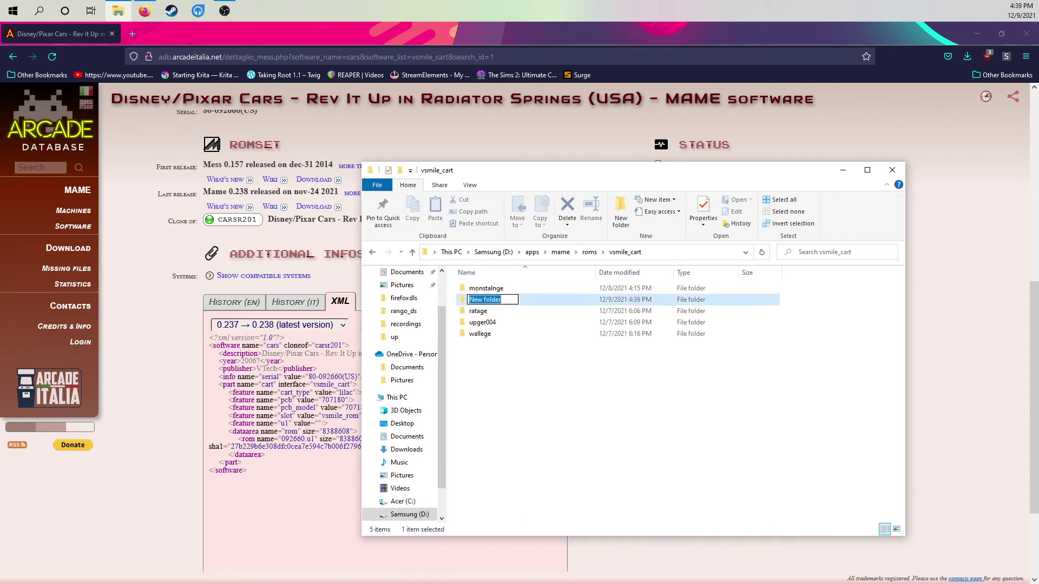
scroll(244, 325, up, 4)
text(cars)
key(Return)
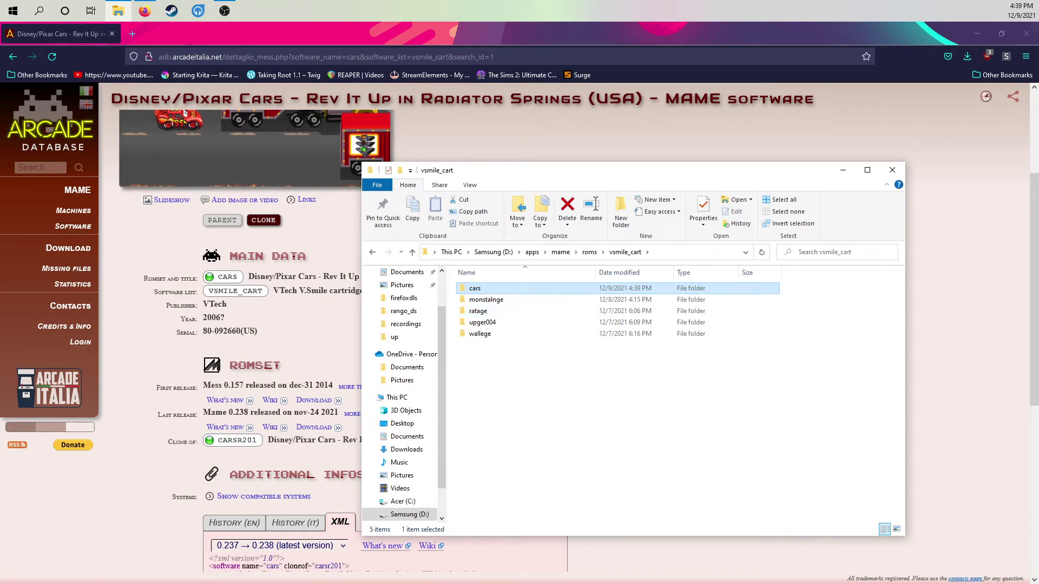
double_click(481, 288)
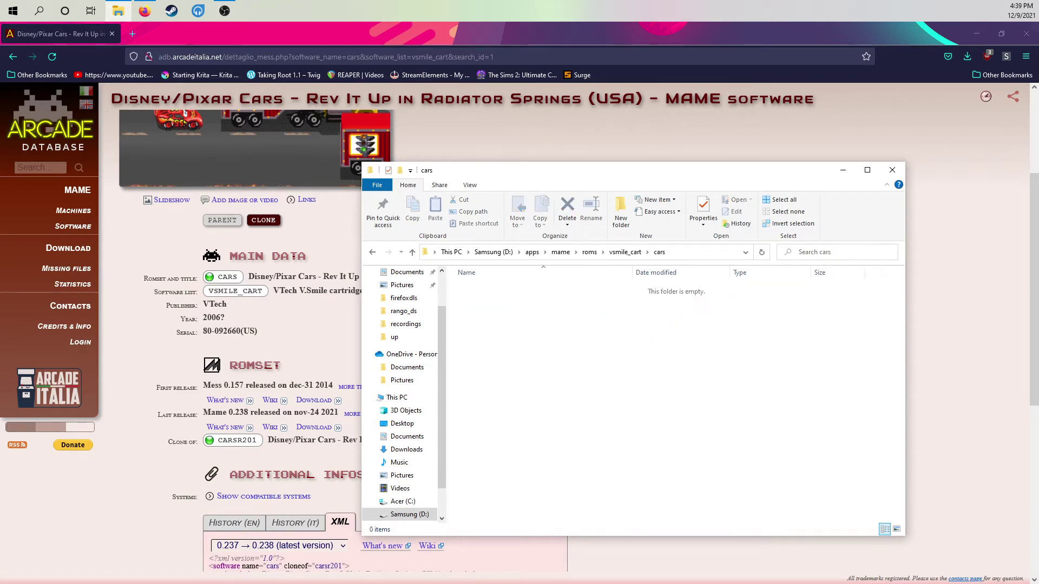
click(977, 33)
Step: Copy the Cars .bin ROM from the desktop into the cars folder
click(976, 34)
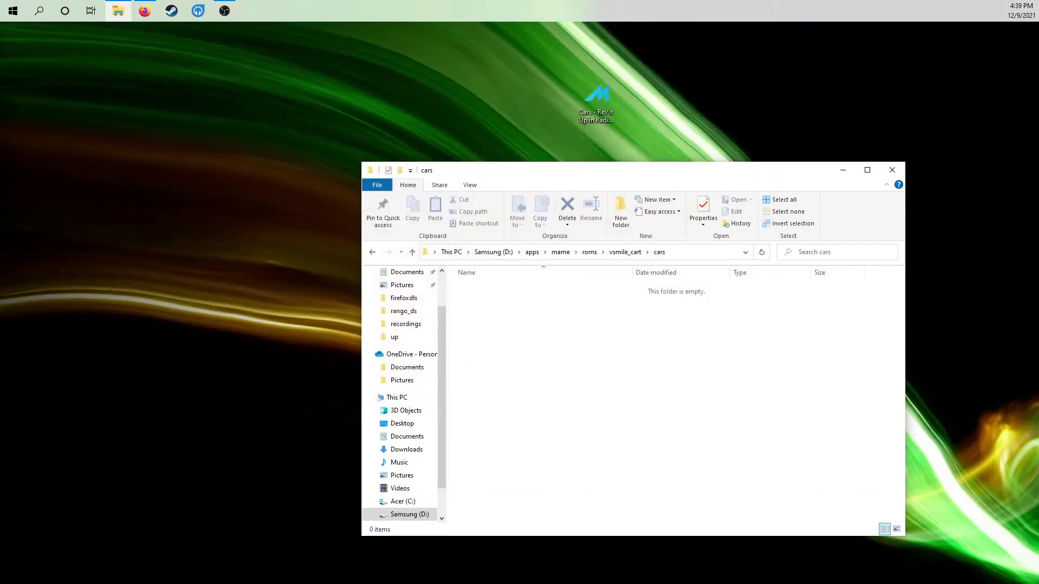
drag(596, 96, 511, 327)
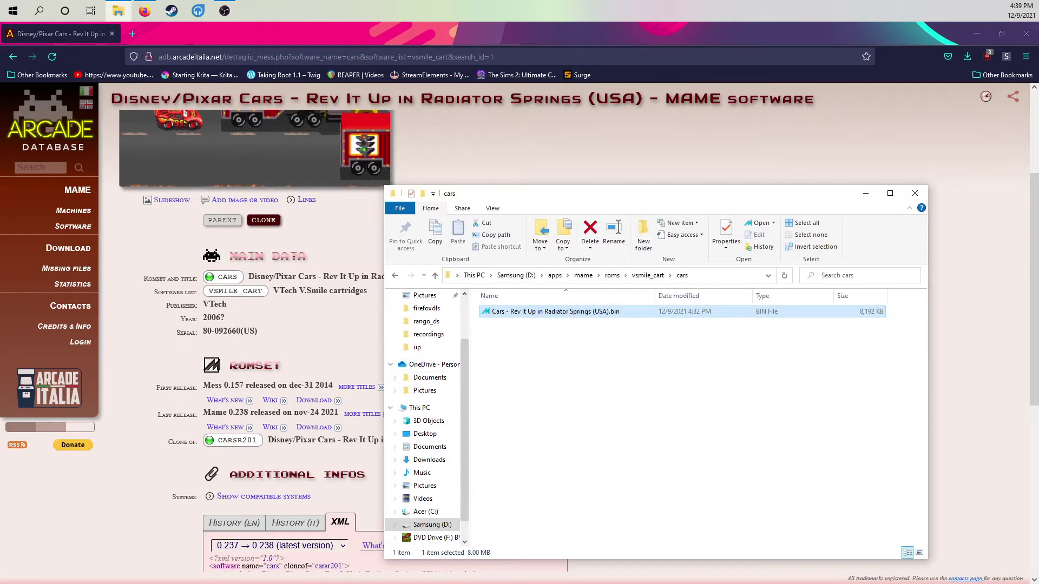
key(F2)
scroll(293, 324, down, 6)
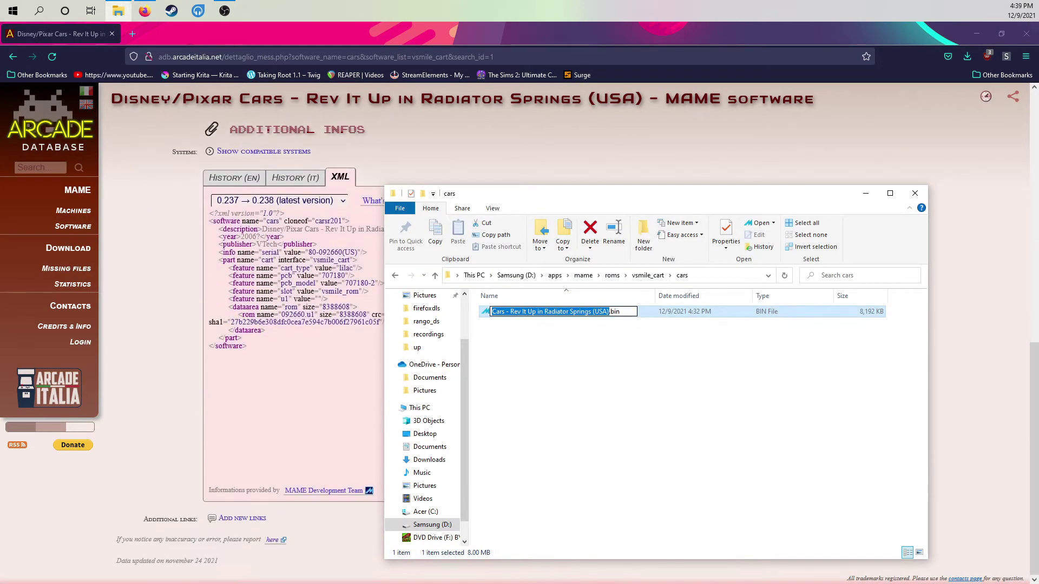
Step: Rename the ROM to 092660.u1 using the name copied from the XML page, accepting the extension change
key(alt+Tab)
drag(315, 315, 281, 314)
key(ctrl+c)
click(280, 315)
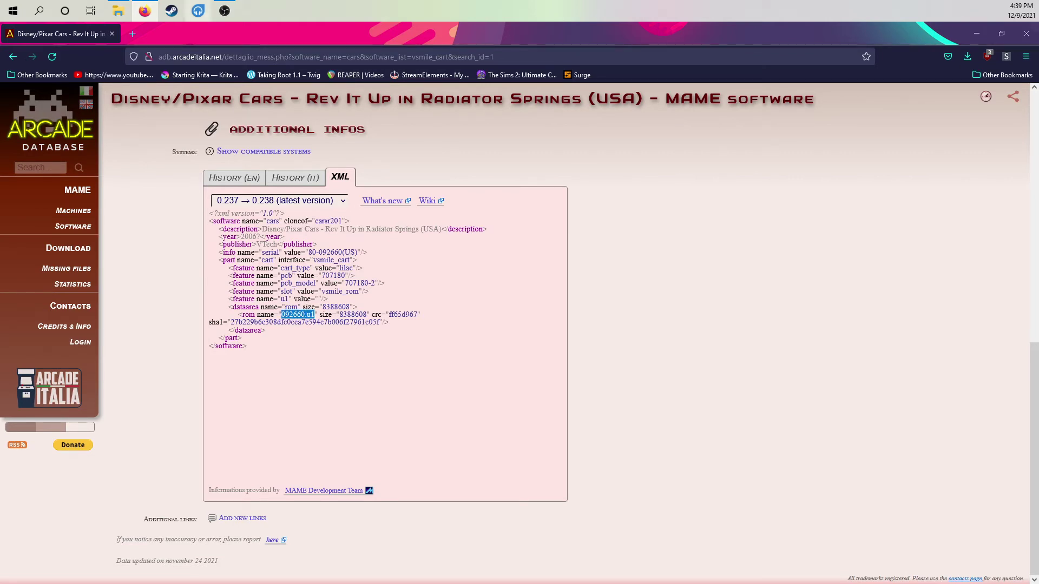
key(alt+Tab)
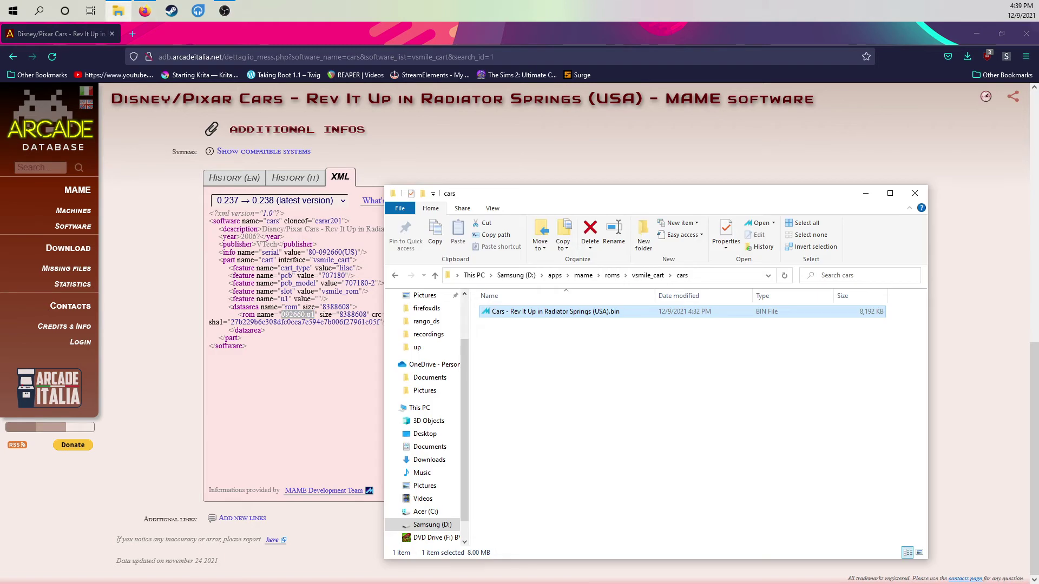
key(F2)
key(ctrl+a)
key(ctrl+v)
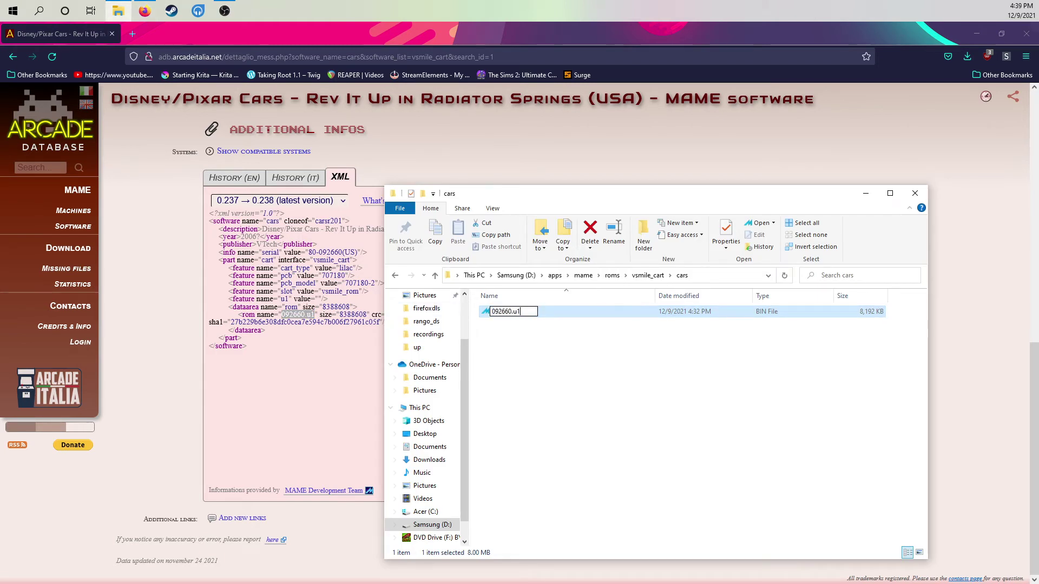
key(Return)
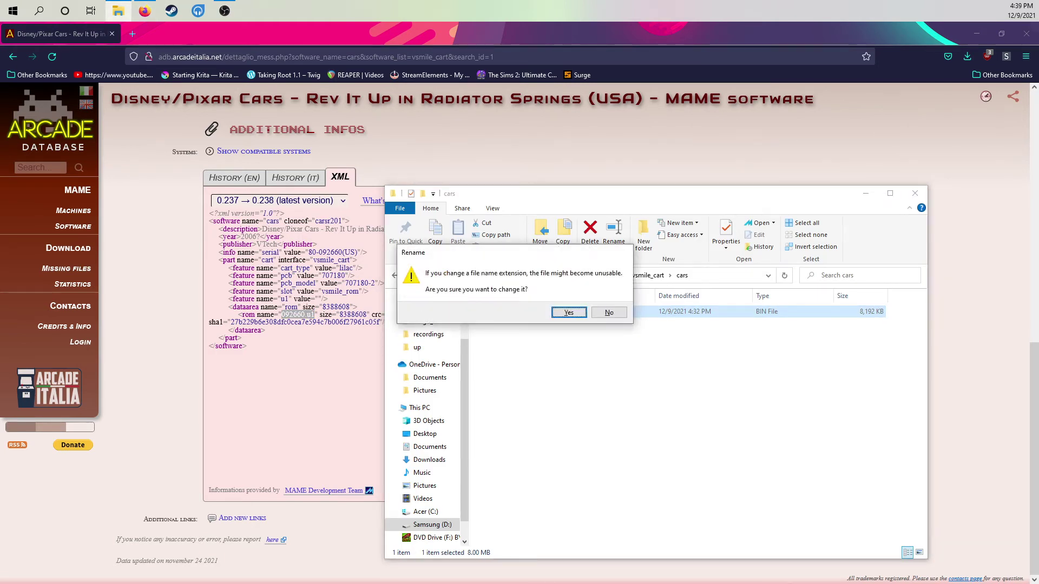
key(Return)
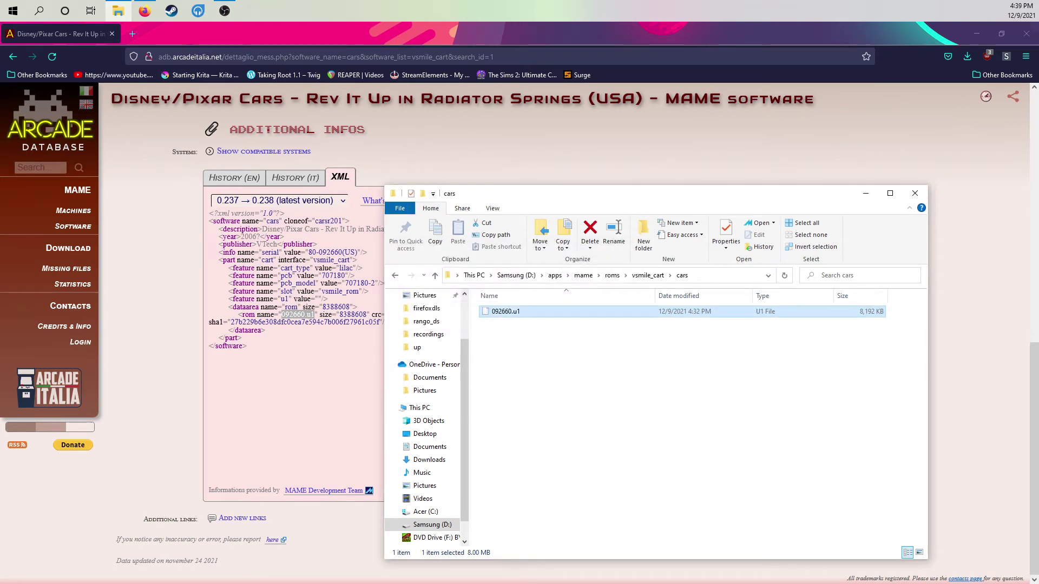
Step: Go back up to the mame folder and launch mame.exe
click(647, 275)
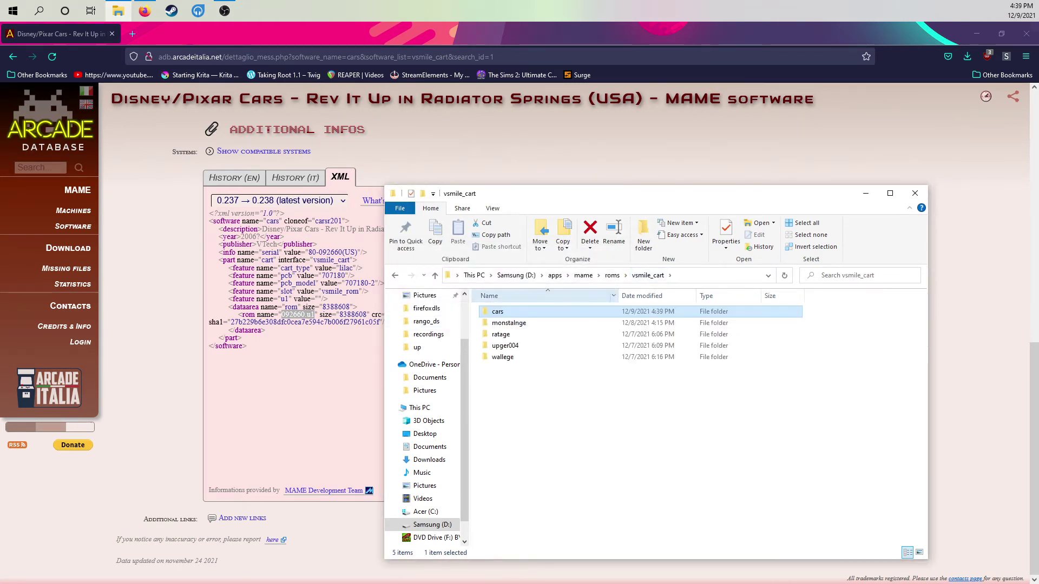
click(612, 275)
click(583, 275)
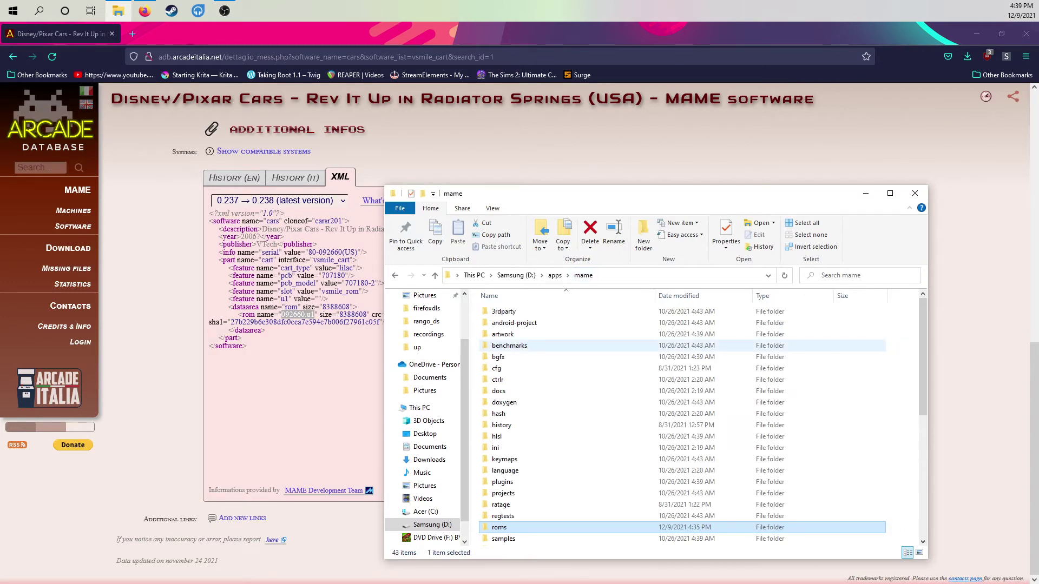
scroll(507, 438, down, 7)
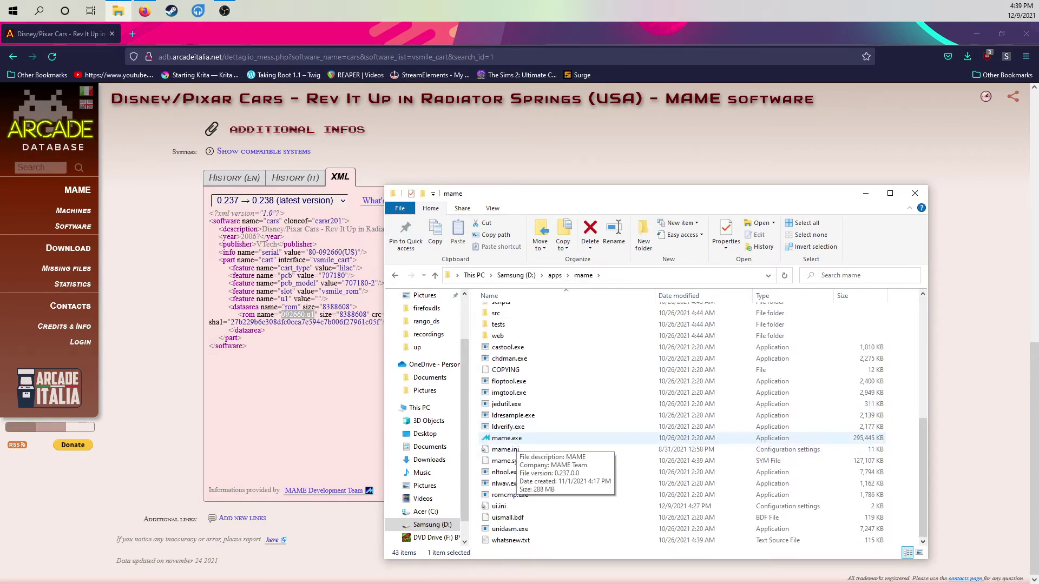
click(508, 438)
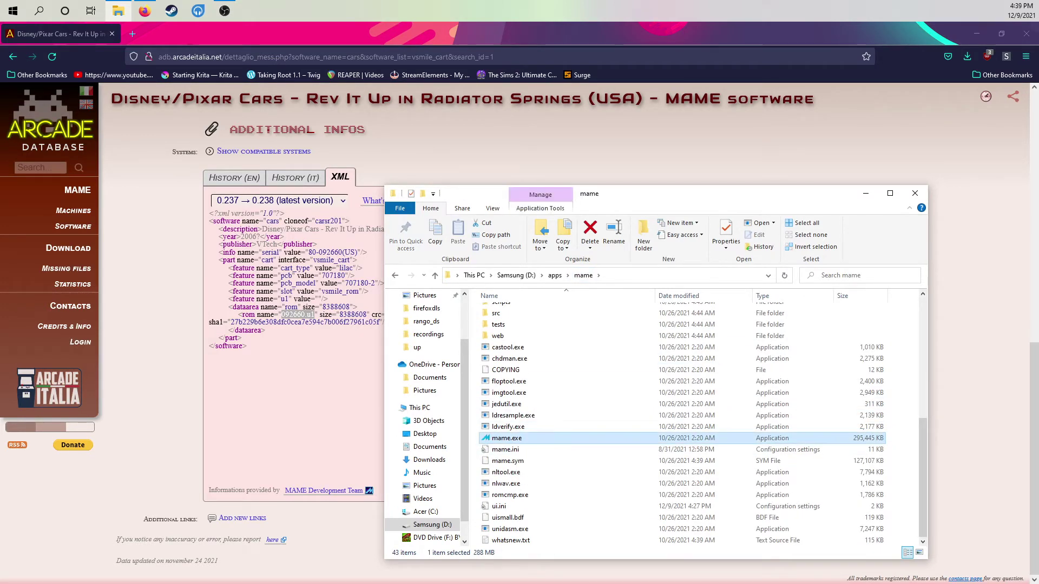
mouse_move(514, 394)
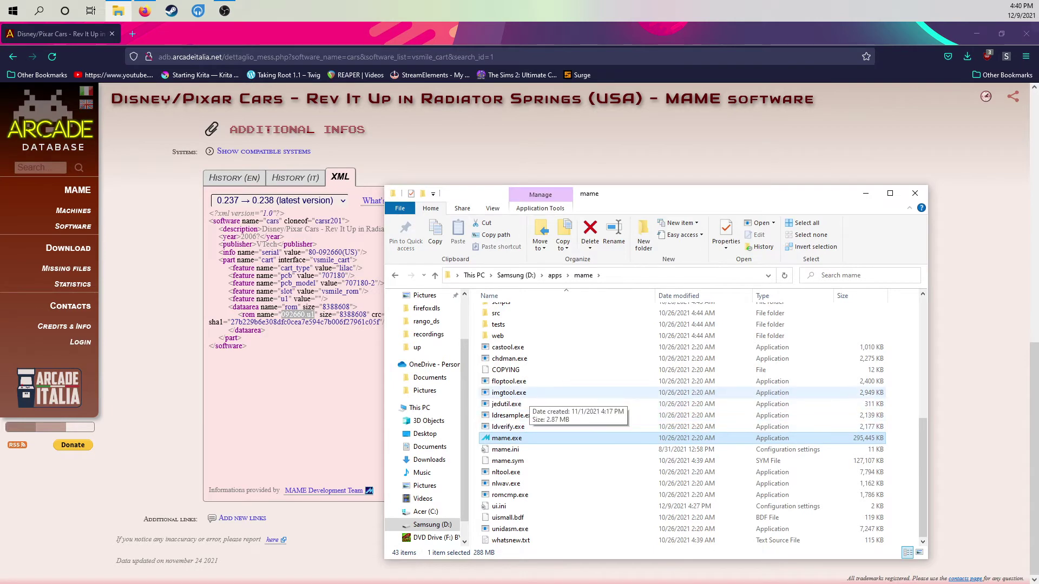
key(Return)
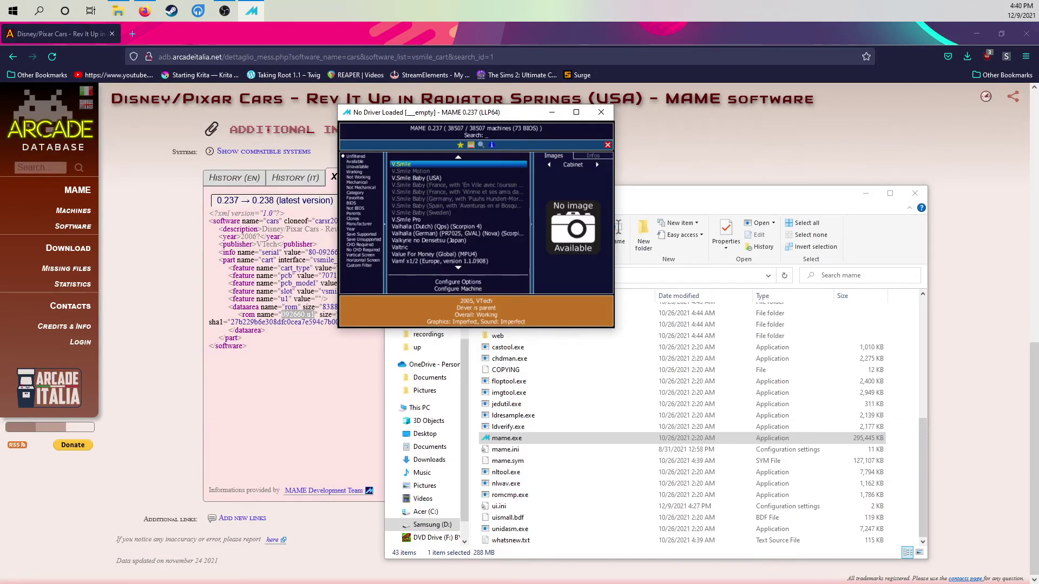
Step: Select the V.Smile system and open General Inputs > Player 1 Controls
click(601, 112)
drag(1, 30, 620, 83)
scroll(619, 300, down, 1)
key(Home)
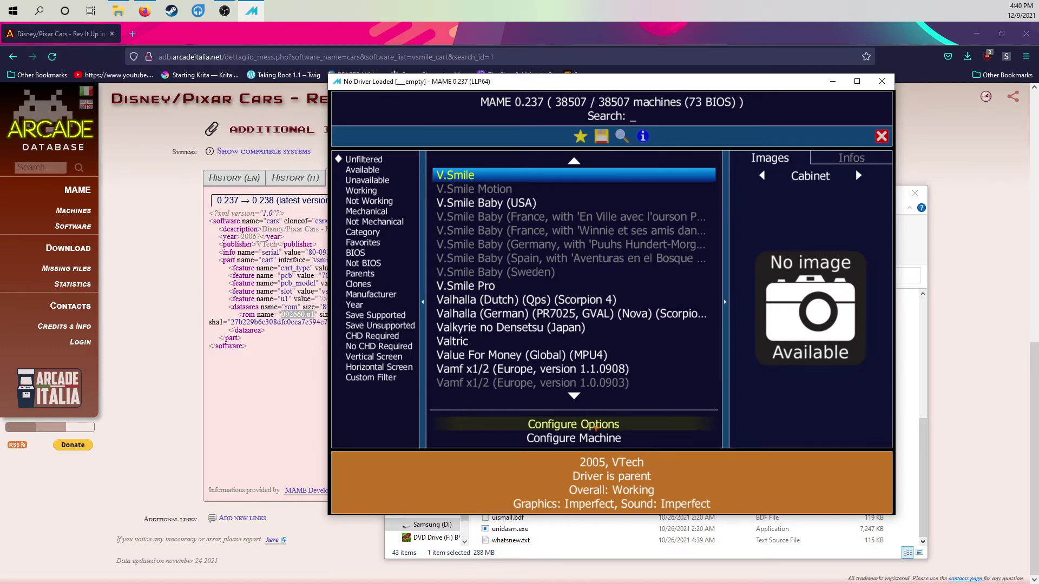
click(595, 427)
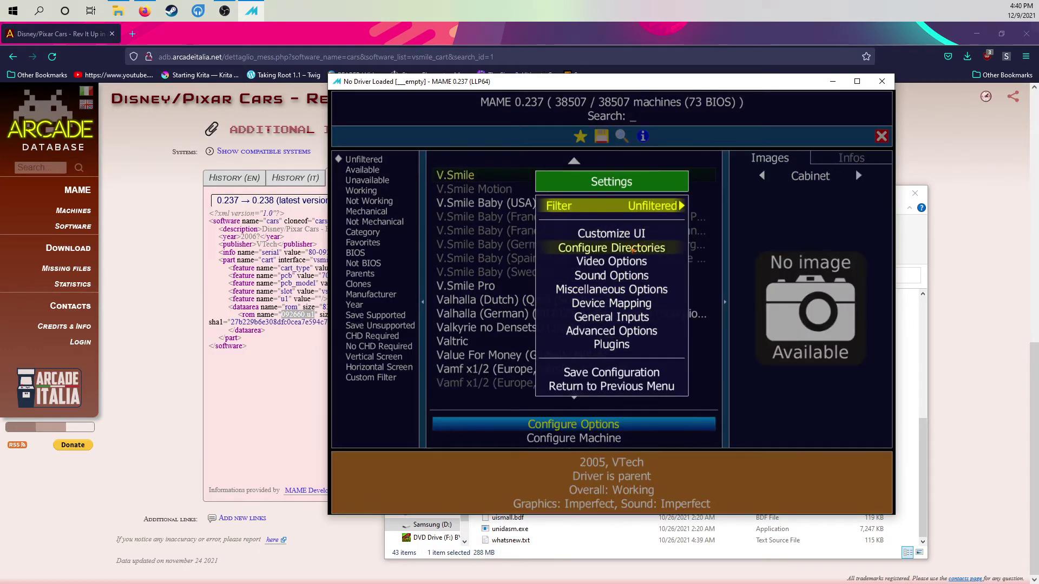
click(631, 318)
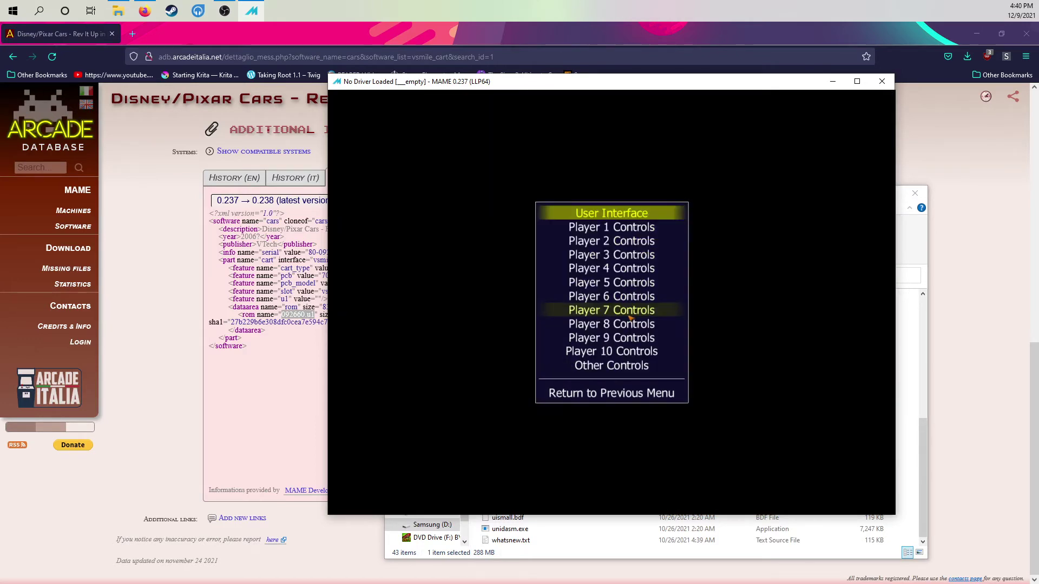
click(635, 227)
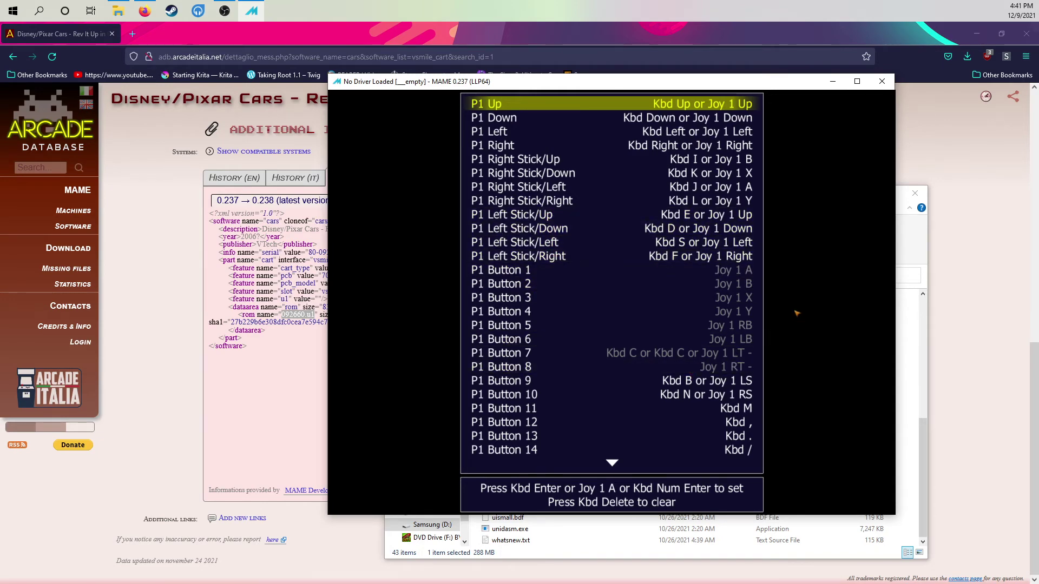
Step: Search the machine list for 'vsmile' and open the V.Smile software list
key(Escape)
key(Escape)
key(Escape)
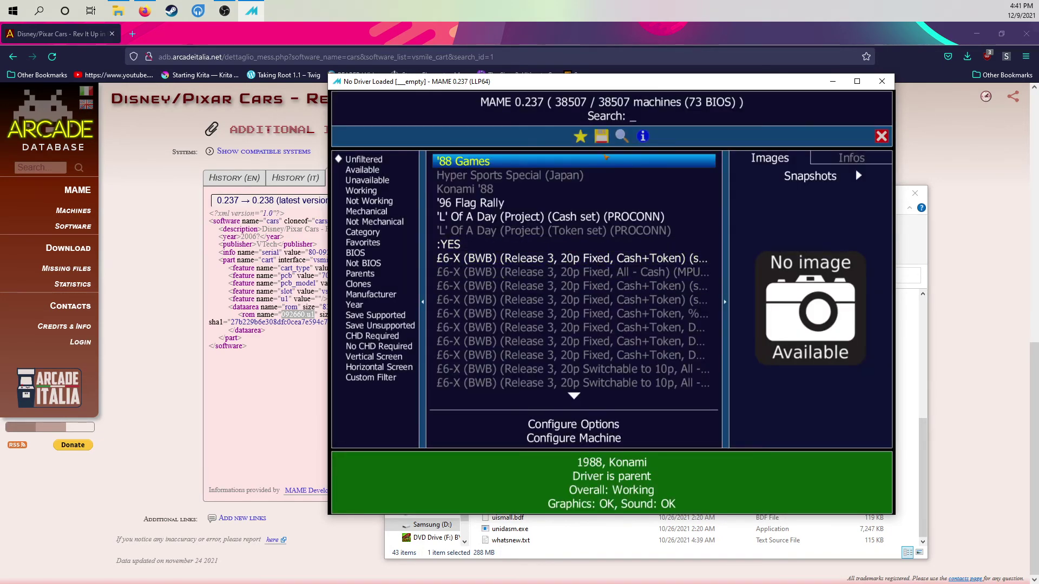
text(vsmie)
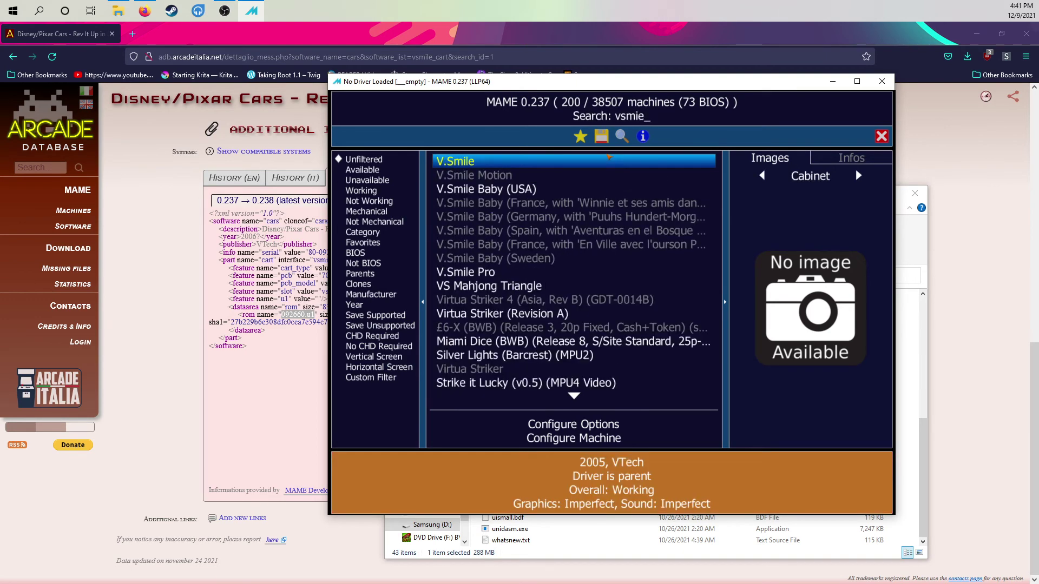
key(BackSpace)
text(le)
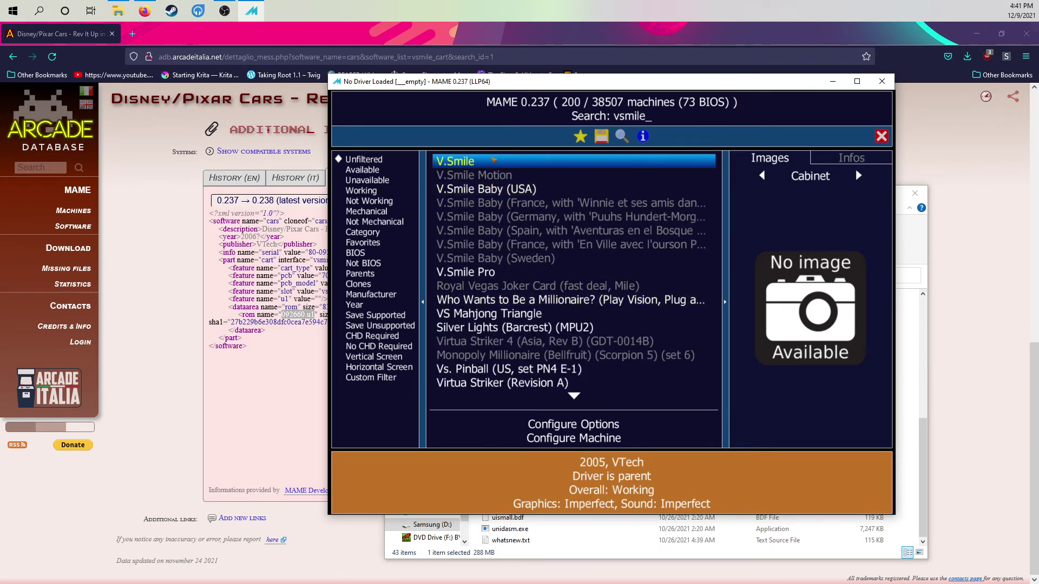
double_click(479, 161)
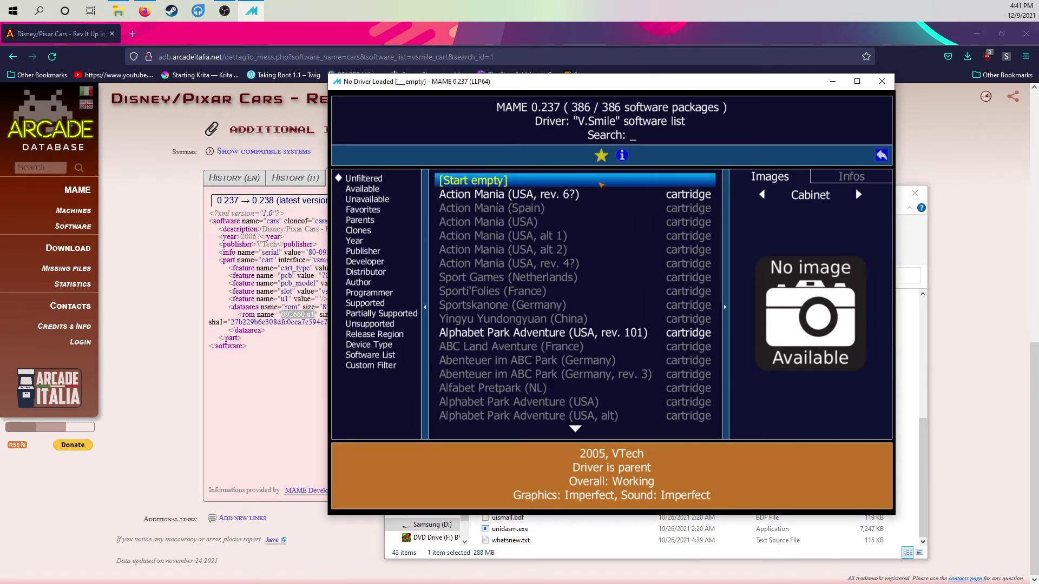
Step: Filter software by 'cars', switch to Infos, and select the second Rev It Up entry
text(cars)
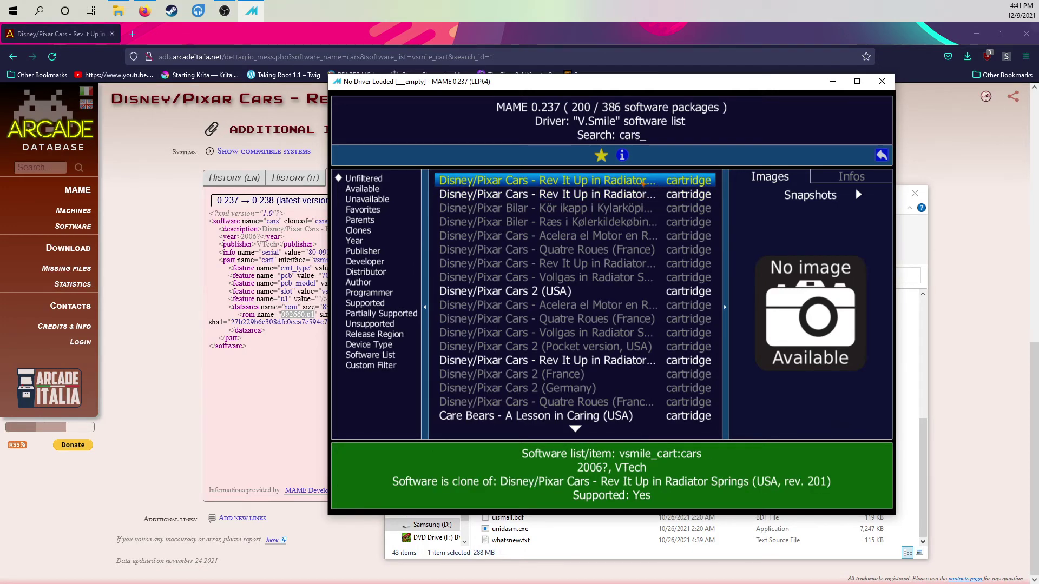
double_click(642, 184)
key(Escape)
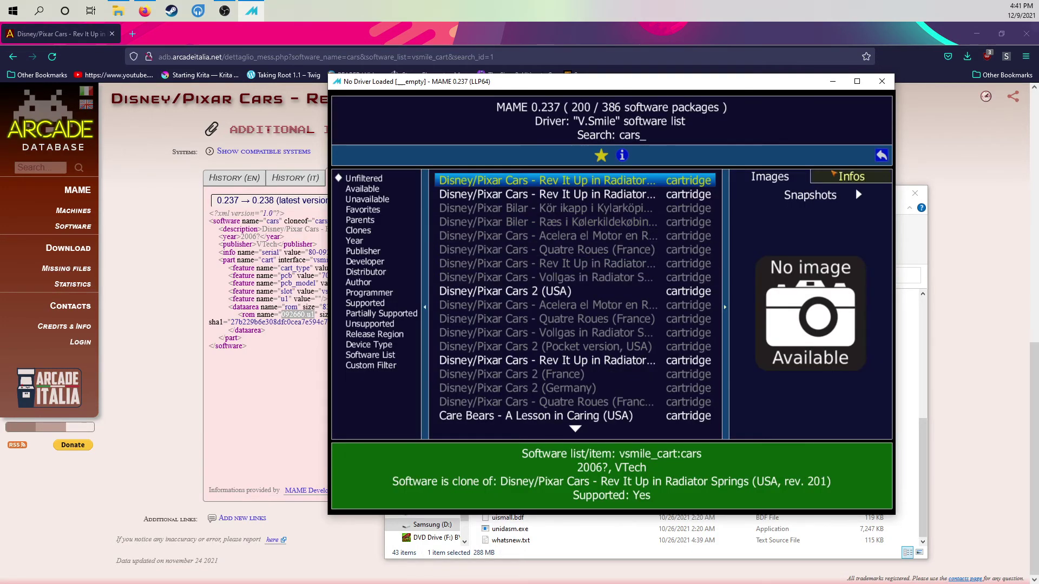
click(851, 176)
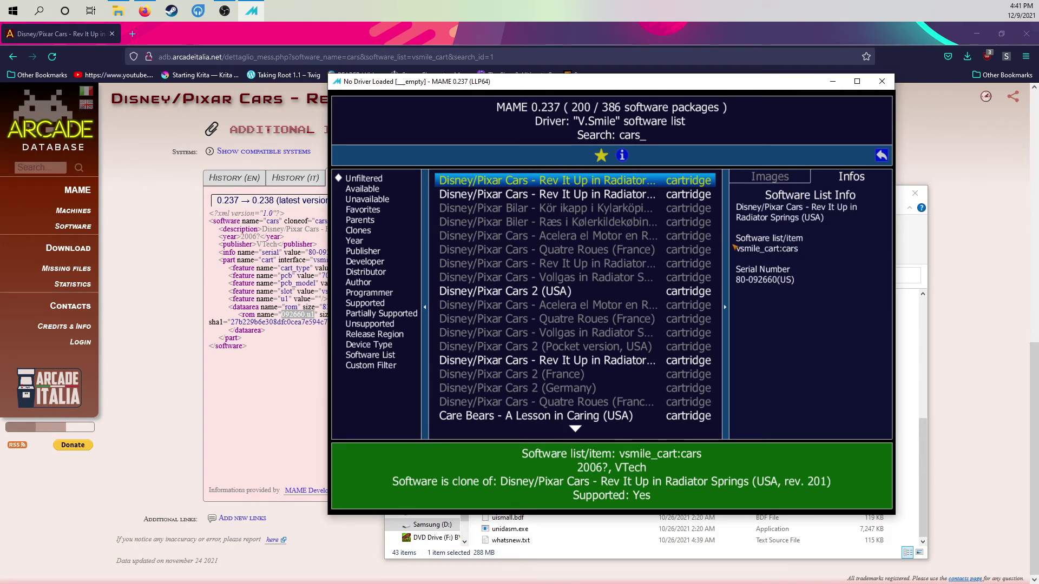
click(602, 198)
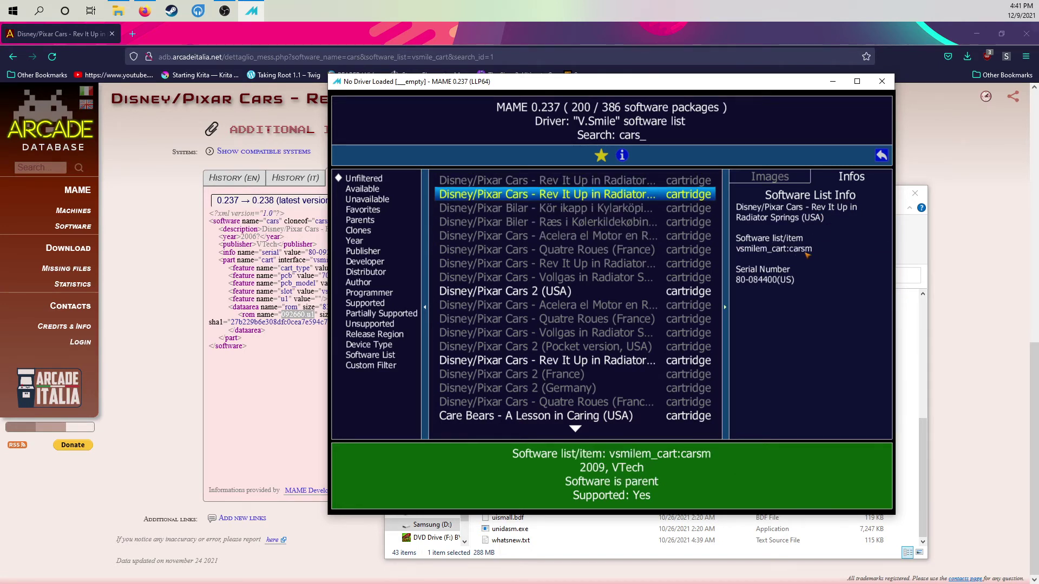
Step: Try the carsm Rev It Up entry, dismiss the missing-ROM error, then launch vsmile_cart:cars
double_click(562, 197)
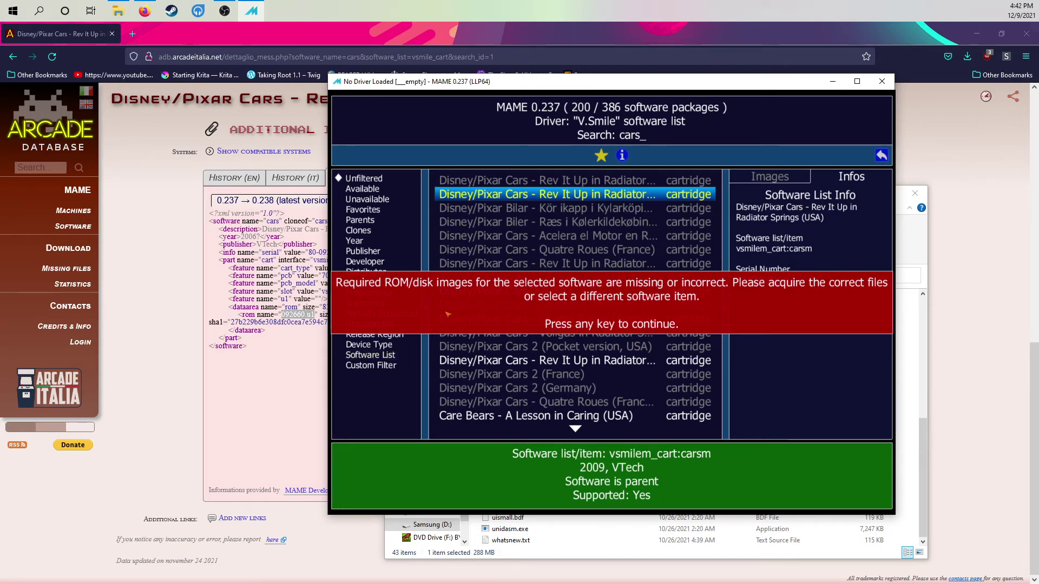
click(563, 319)
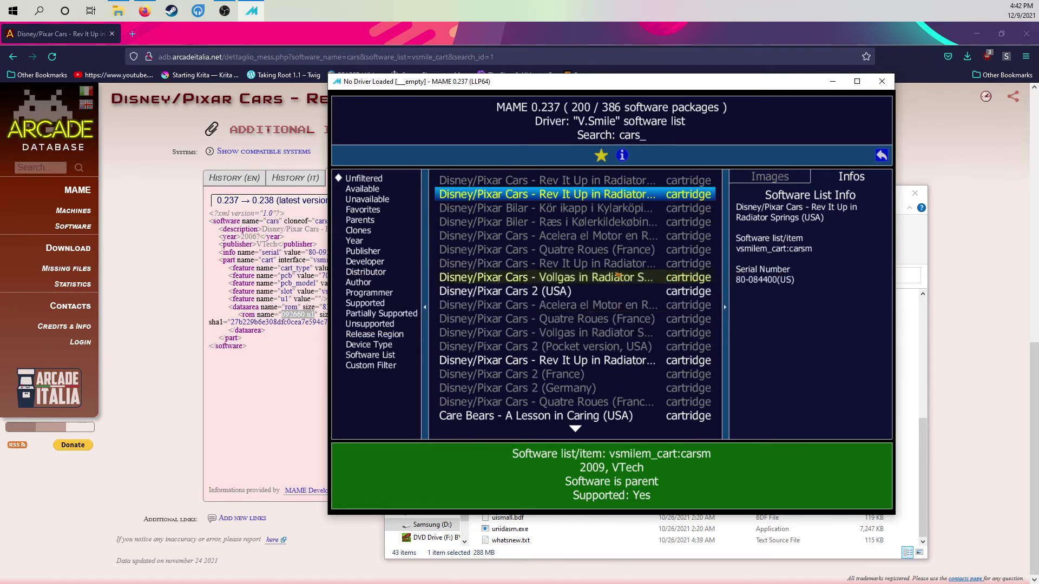
click(622, 182)
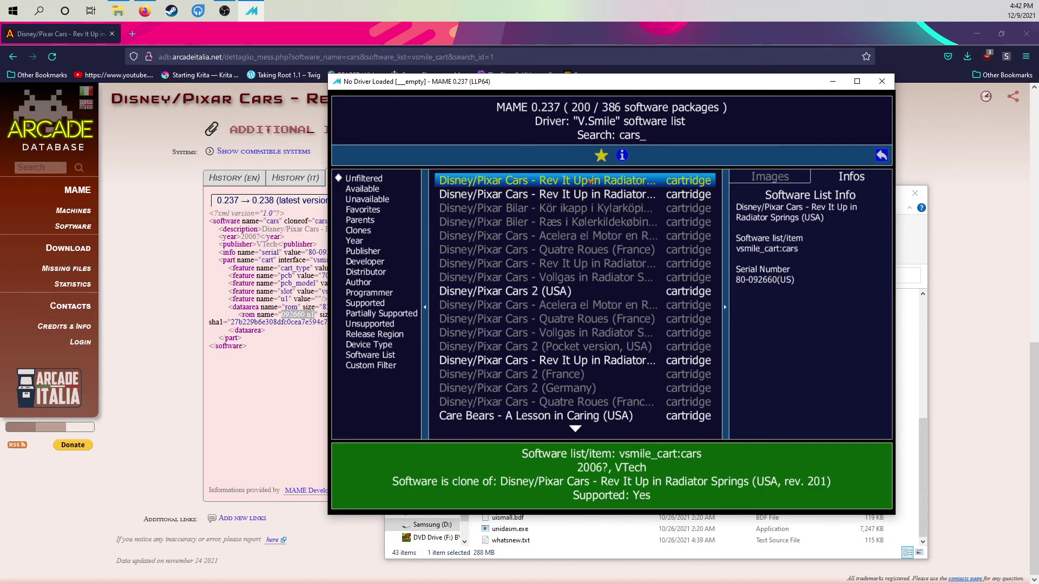
double_click(591, 181)
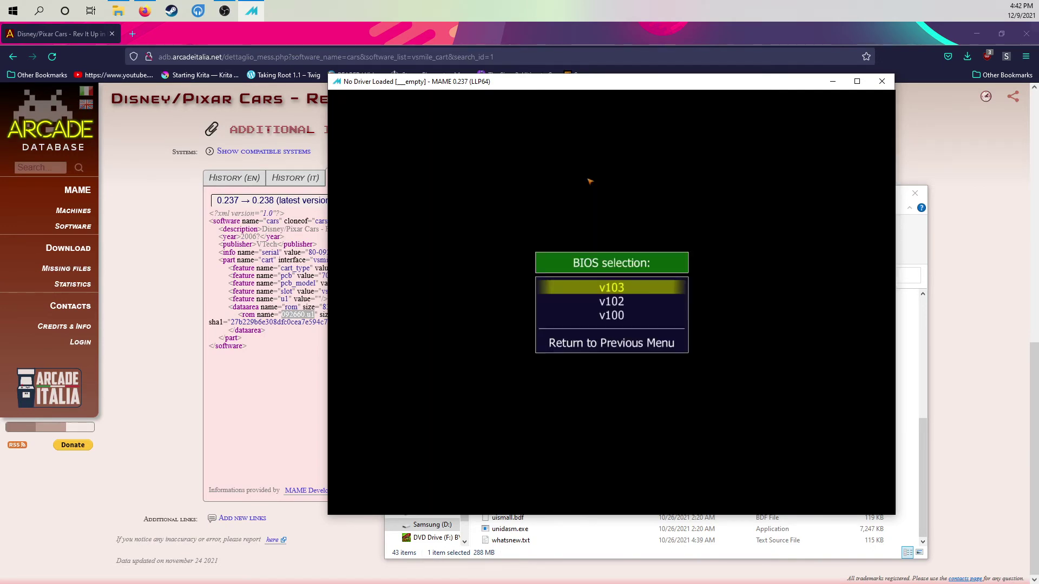
Step: Boot Cars on the v103 BIOS, skipping the system info and known-problems screens
double_click(622, 288)
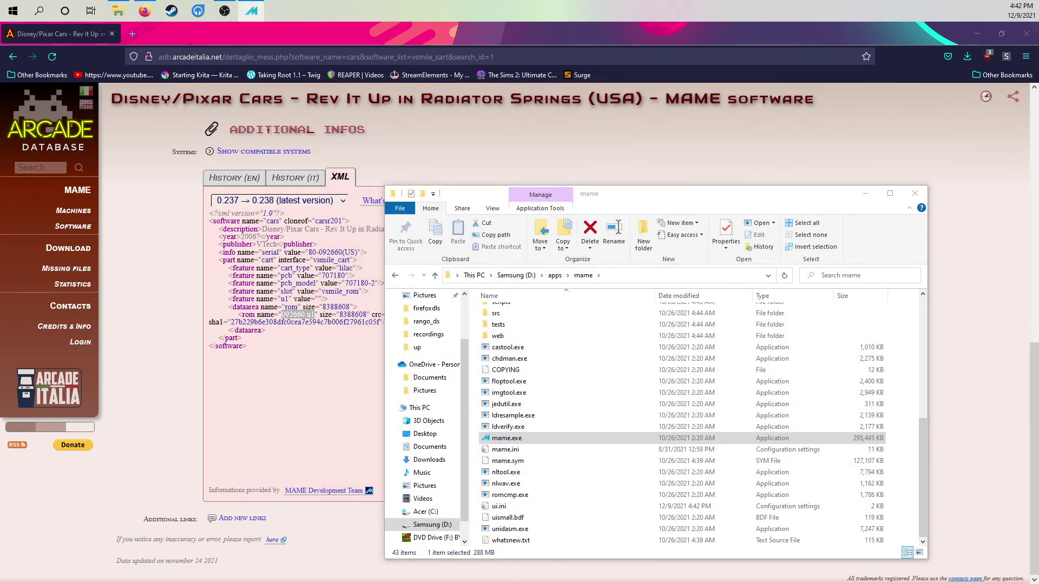
key(Return)
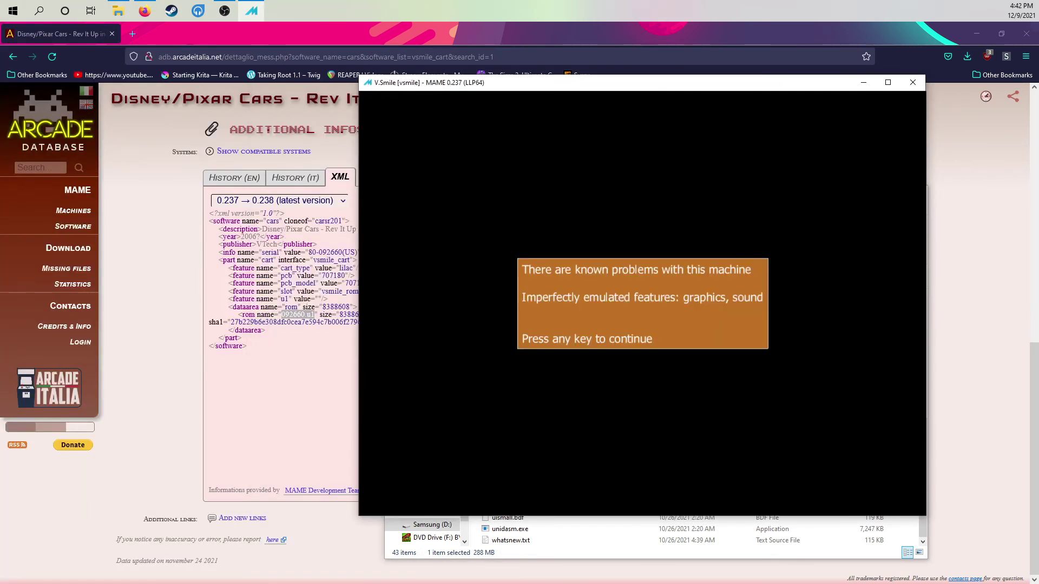
key(Return)
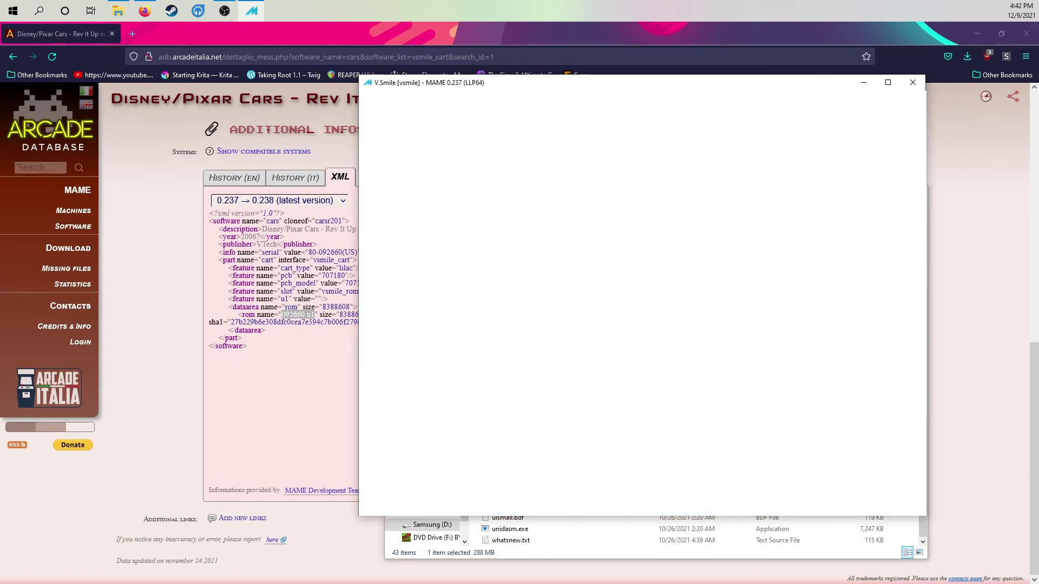
key(alt+Tab)
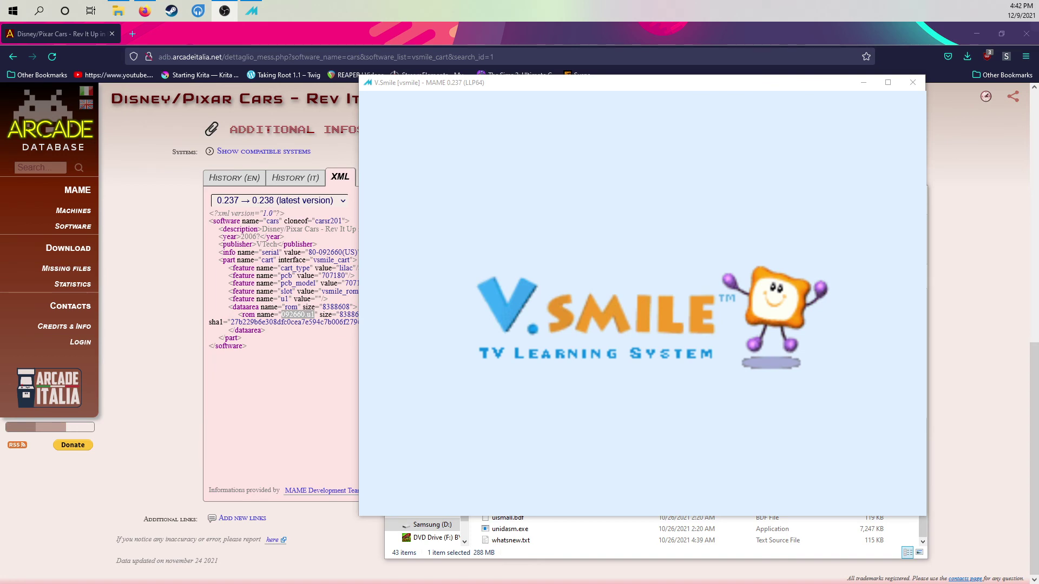
key(alt+Tab)
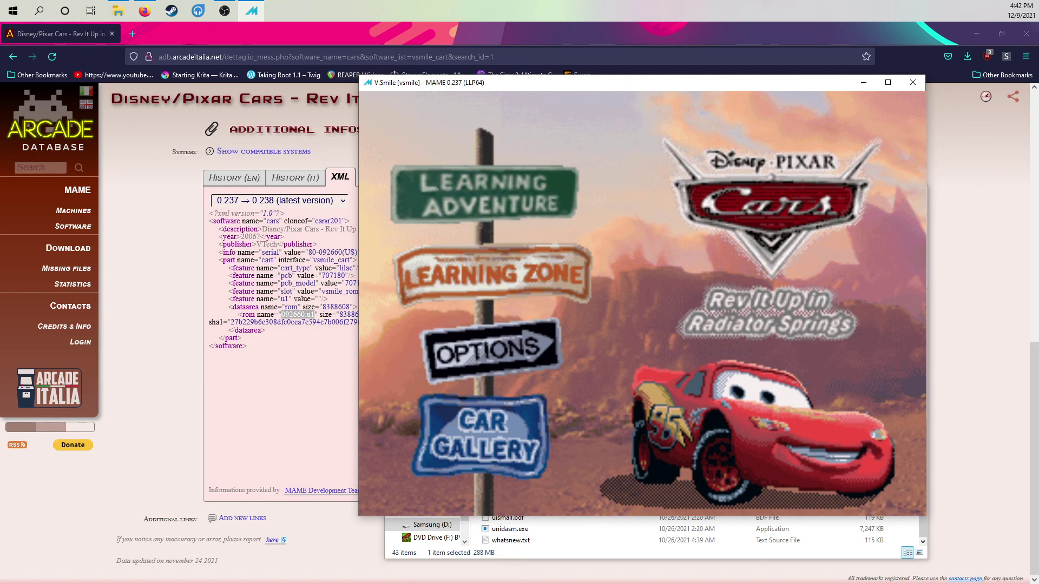
Step: Move through the game's title menu to Options, then quit MAME
key(Down)
key(Down)
key(Down)
key(Down)
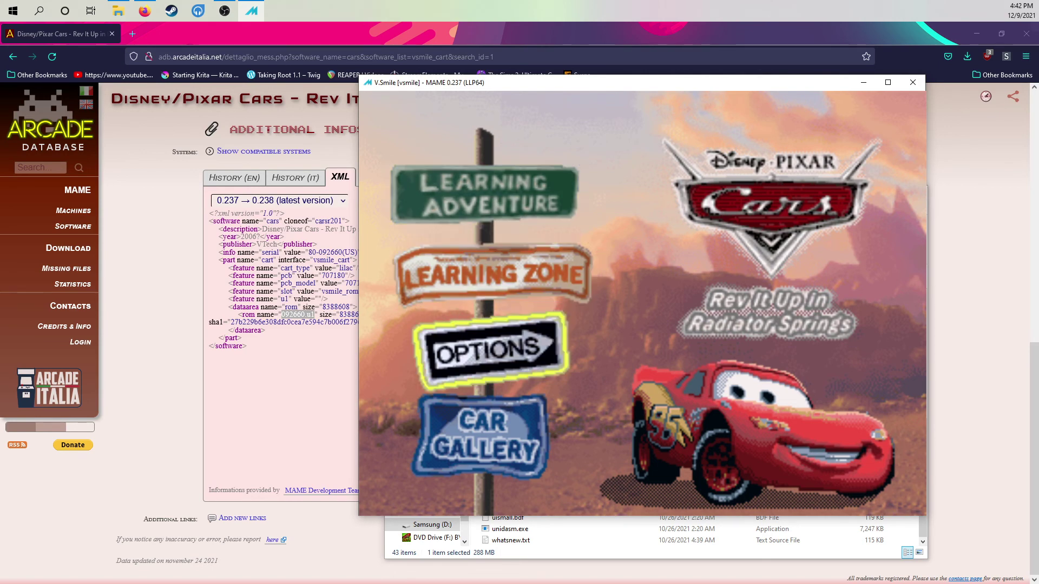
key(Up)
key(Escape)
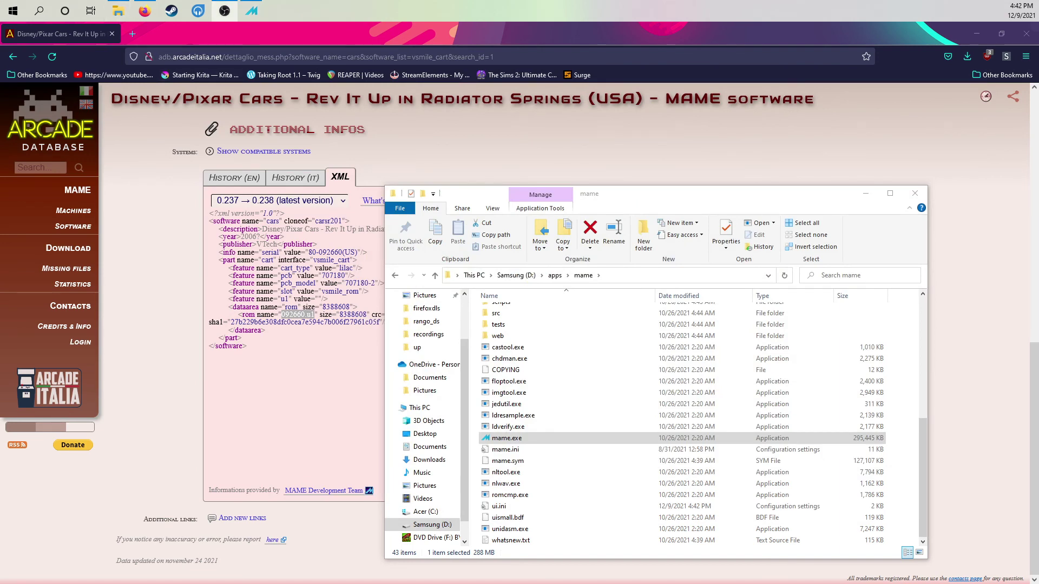
Step: Navigate from MAME's roms folder into the vsmile_cart folder
scroll(541, 346, up, 4)
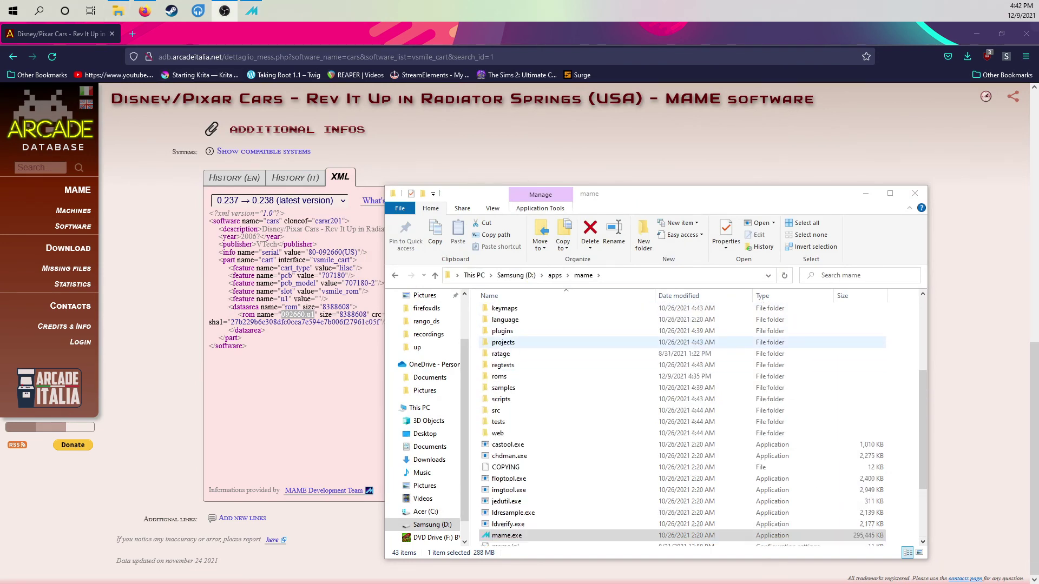
scroll(514, 378, up, 2)
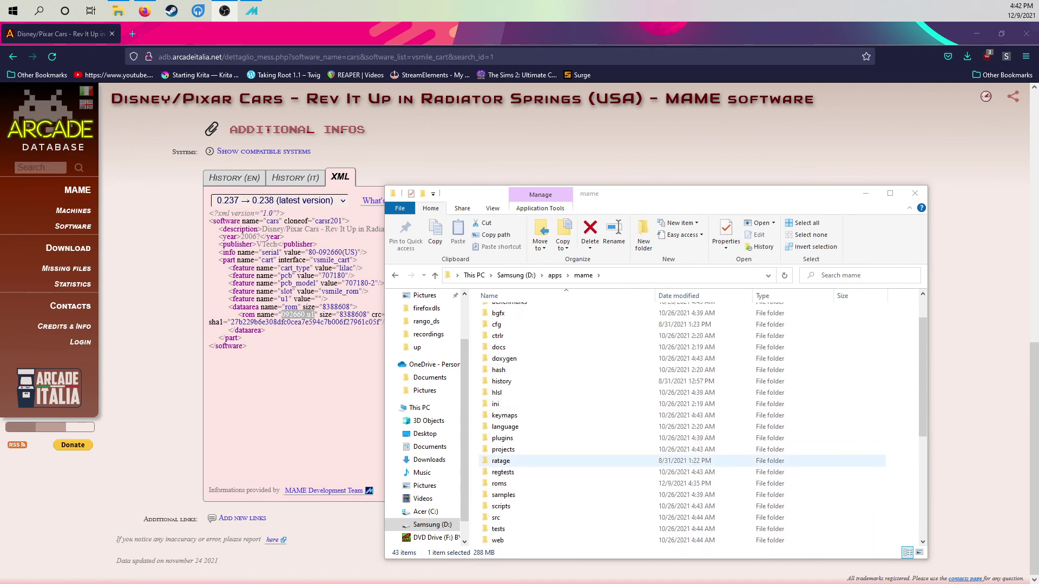
click(498, 483)
double_click(499, 483)
click(508, 312)
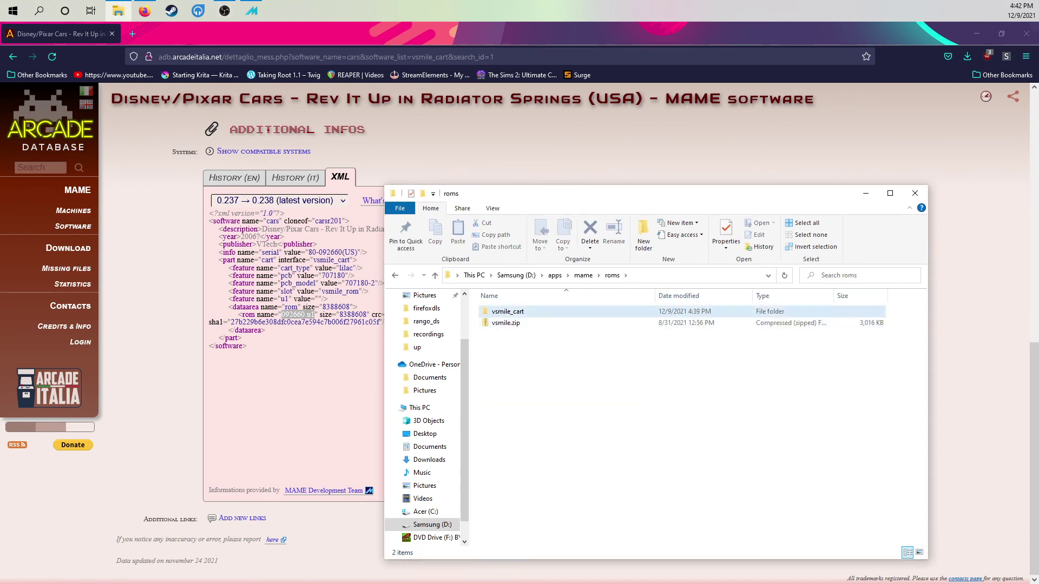
double_click(507, 311)
Step: Inspect the ROM files in the monstalnge and ratage folders, returning to vsmile_cart
double_click(508, 323)
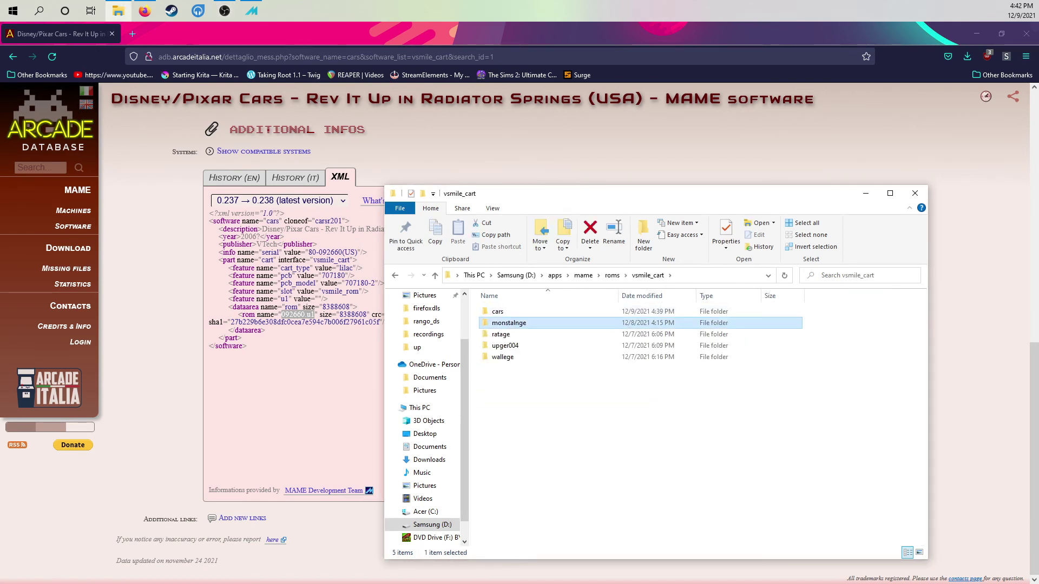
key(BackSpace)
click(503, 334)
key(Return)
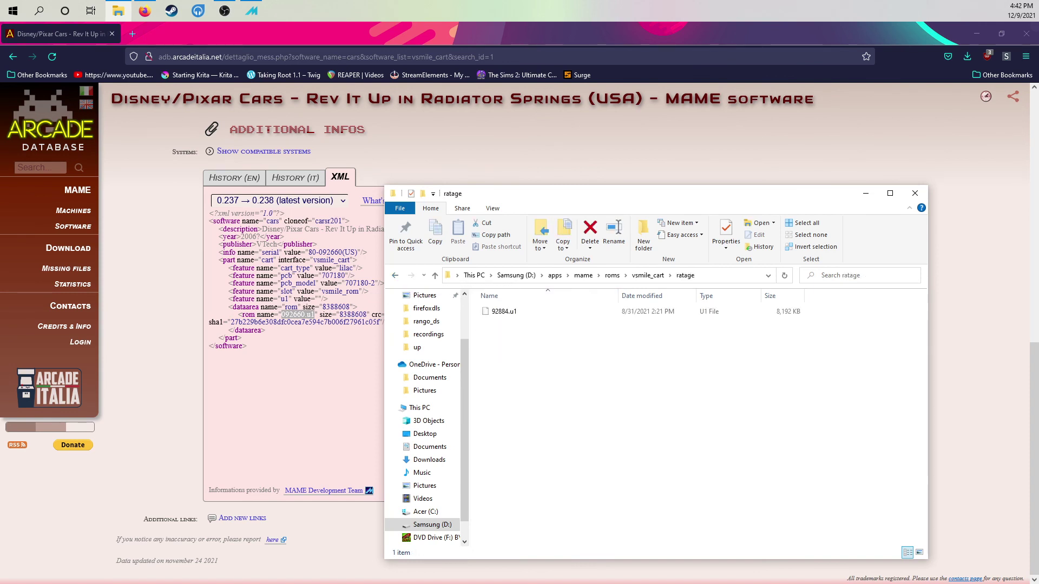
key(BackSpace)
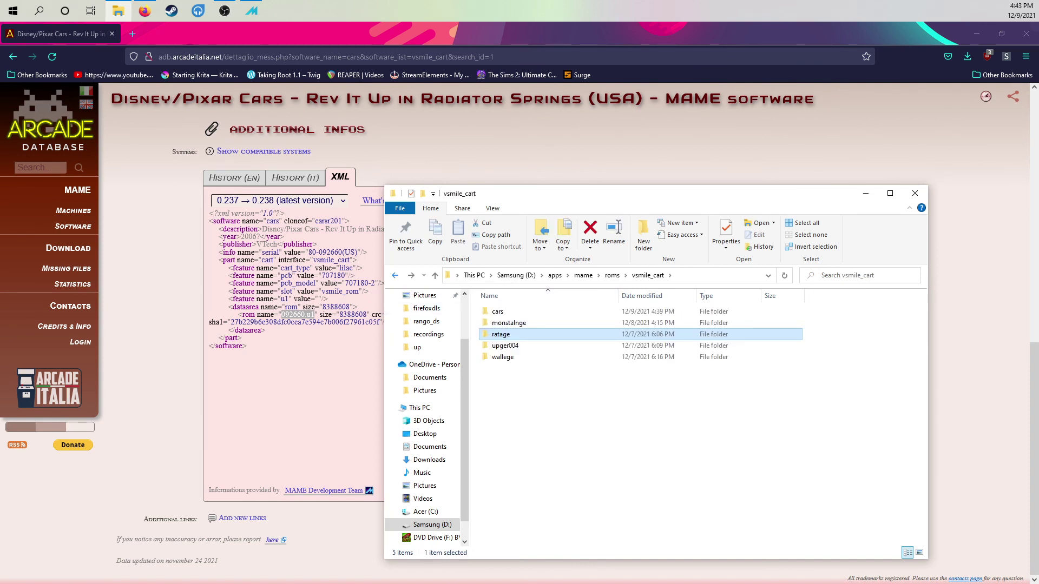